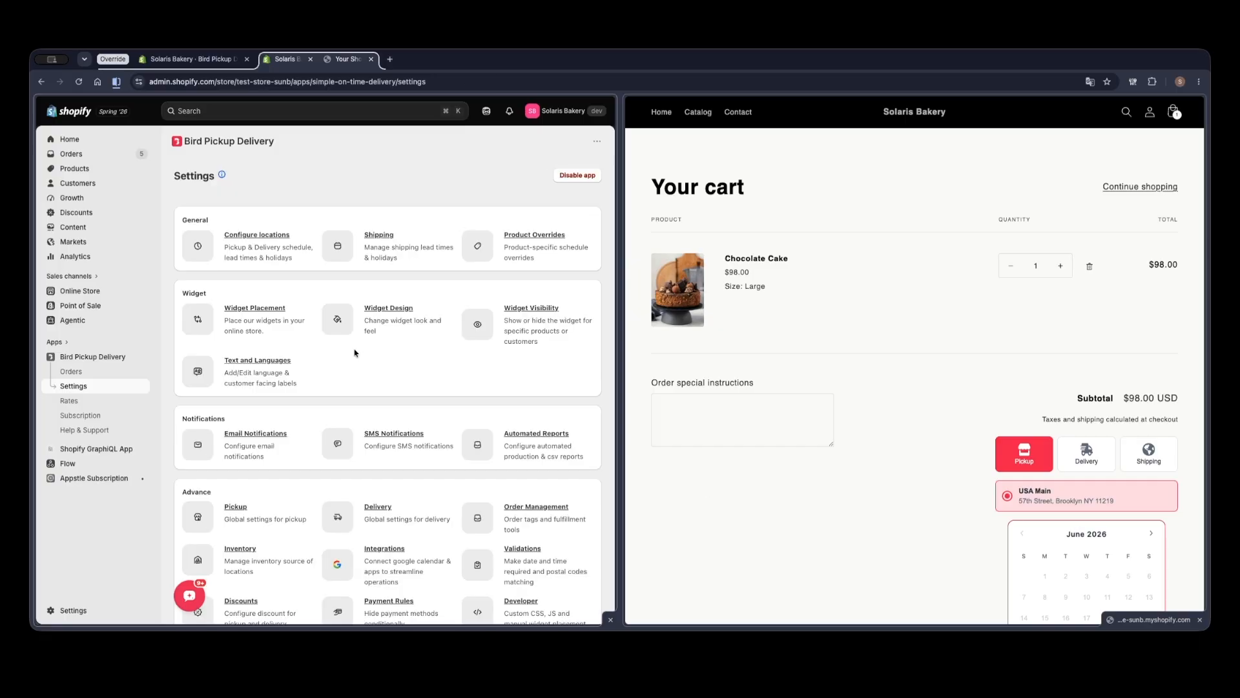
- Open the product overrides settings and start adding a new override
left_click(540, 242)
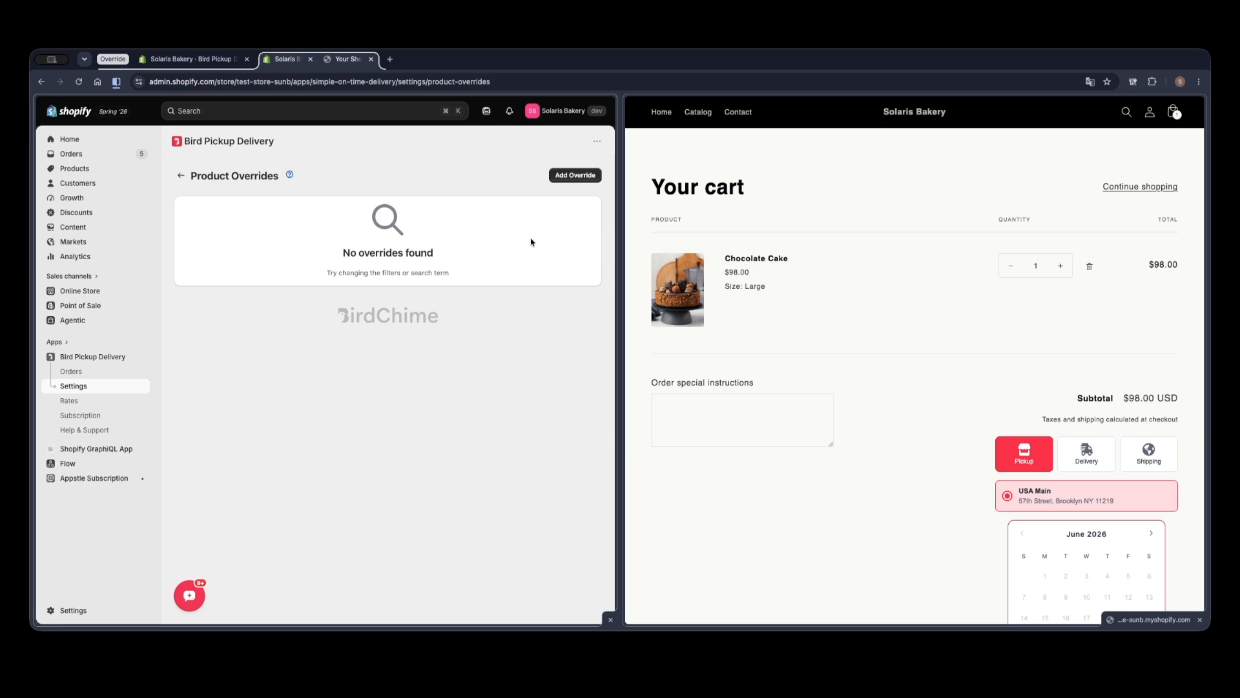
left_click(574, 175)
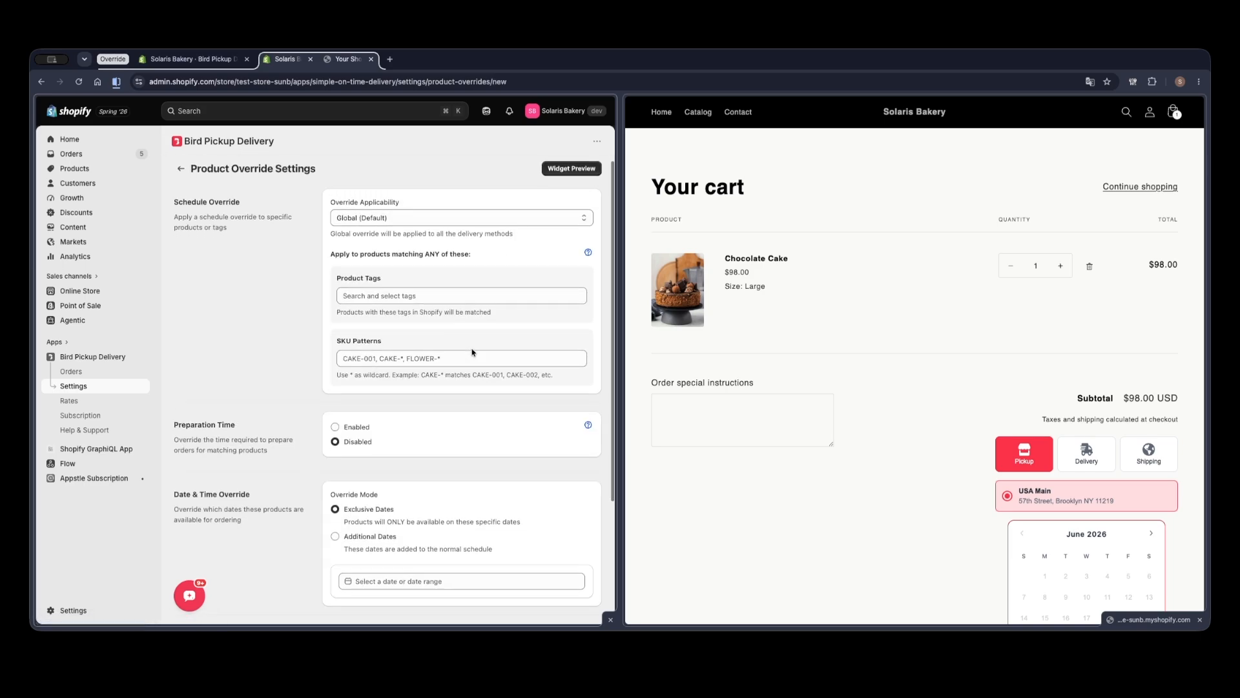
left_click_drag(247, 212, 179, 209)
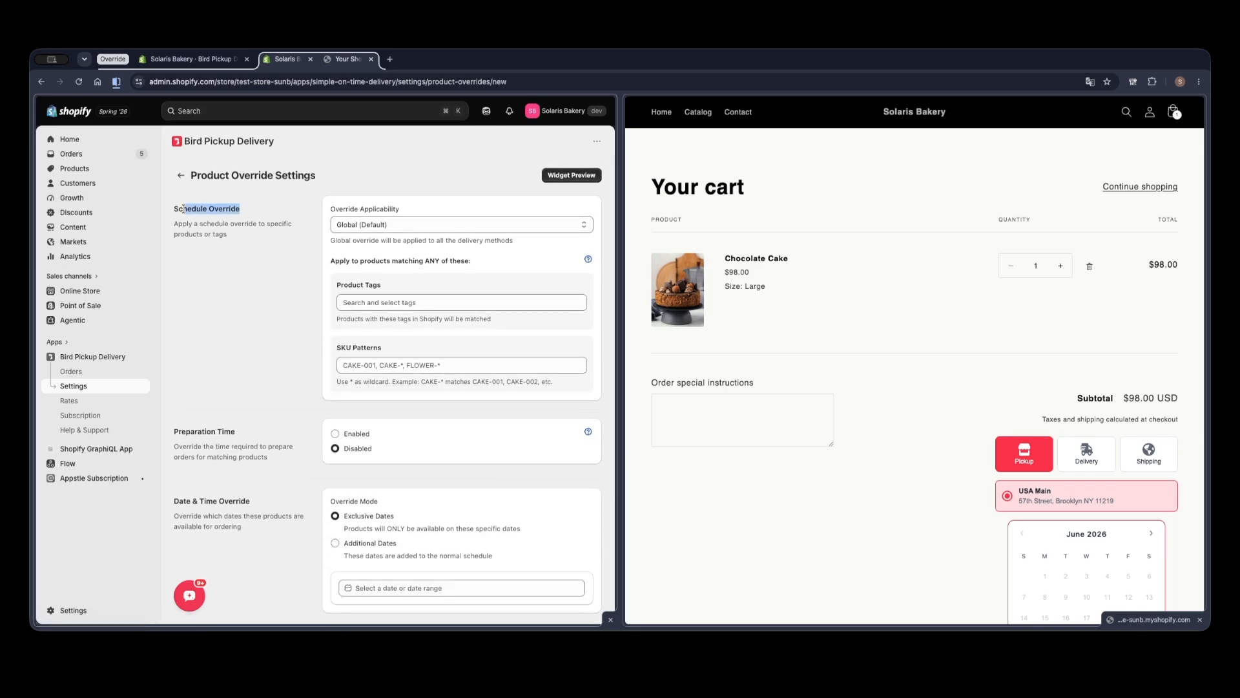
left_click(281, 332)
- Review the override applicability choices and the product matching settings for the new override
left_click(383, 225)
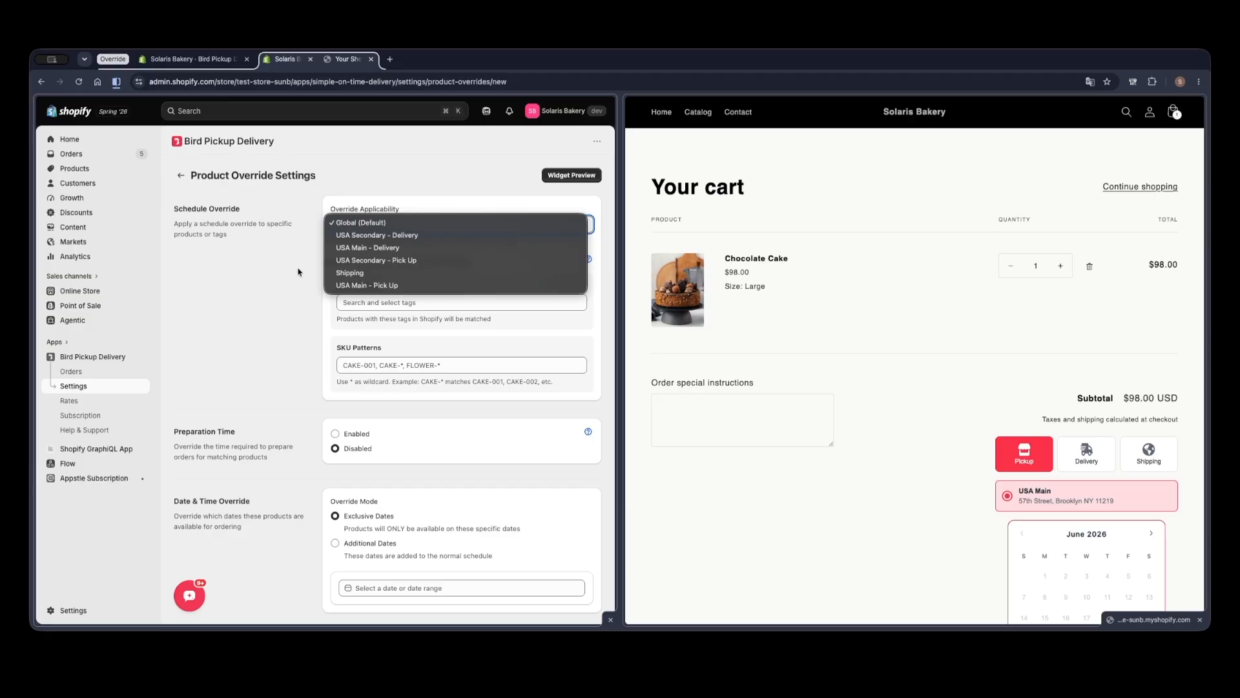
left_click(414, 190)
scroll(400, 237, "down", 1)
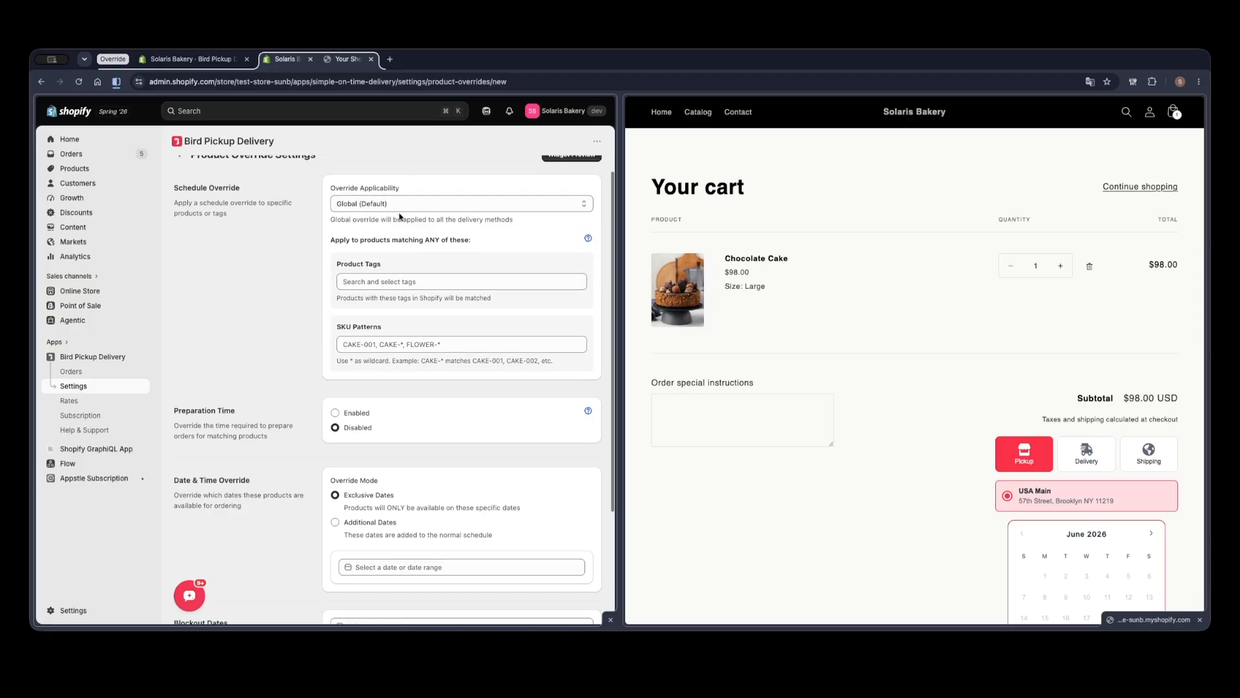
scroll(321, 265, "down", 1)
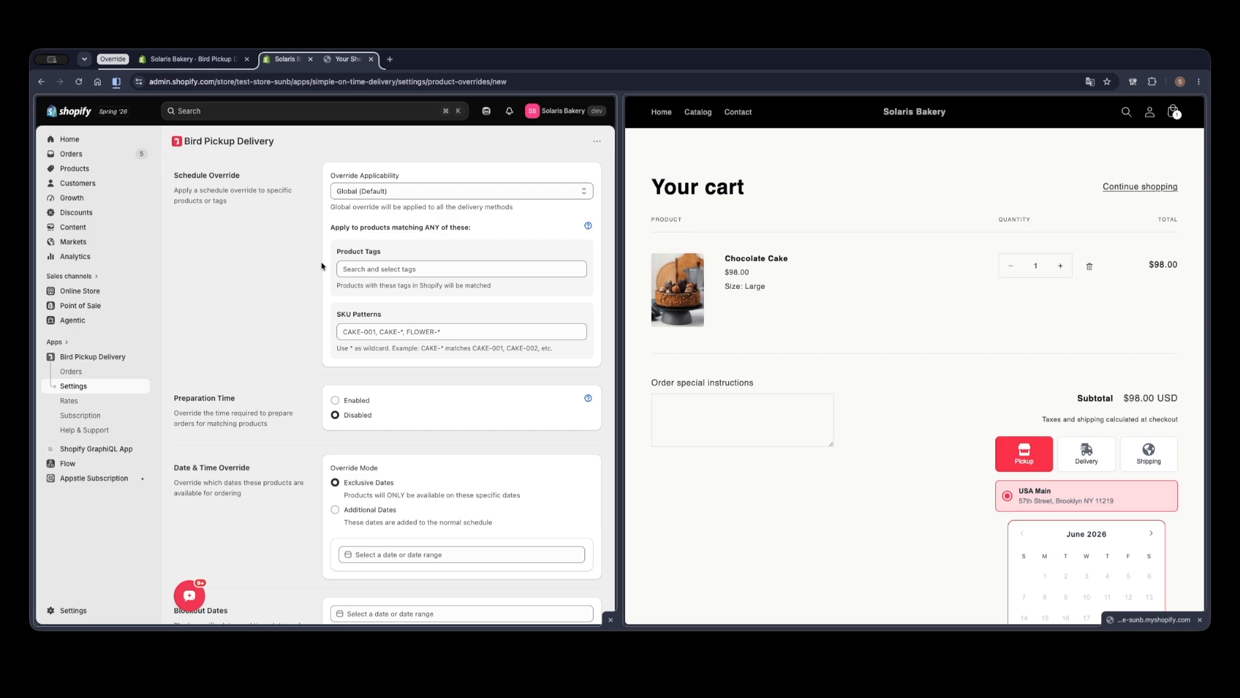
scroll(296, 335, "up", 2)
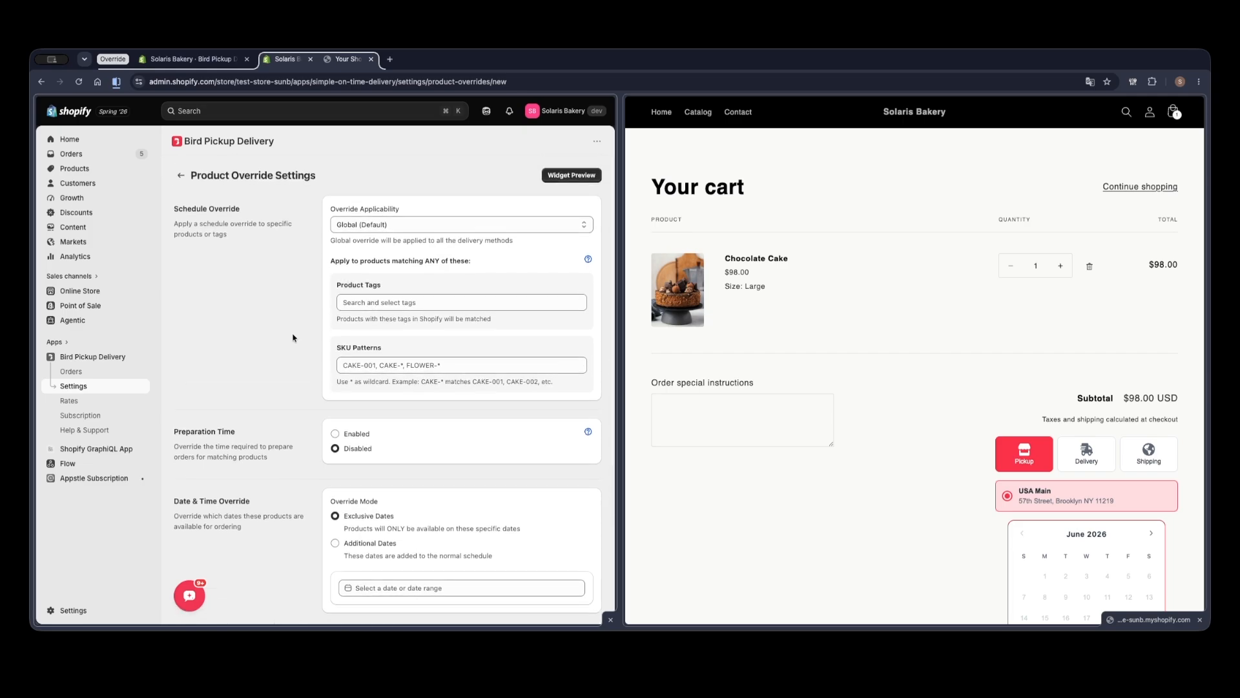
- Add the product tag cake to the override and save it
scroll(293, 338, "down", 3)
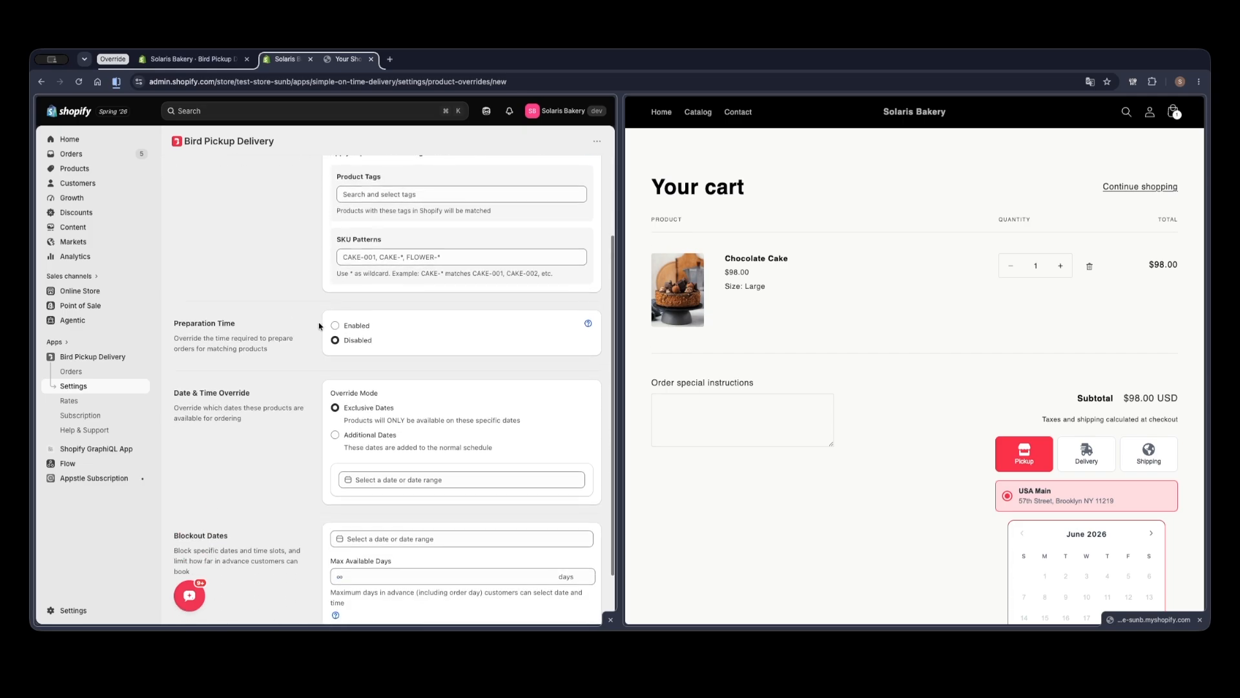
scroll(397, 223, "down", 1)
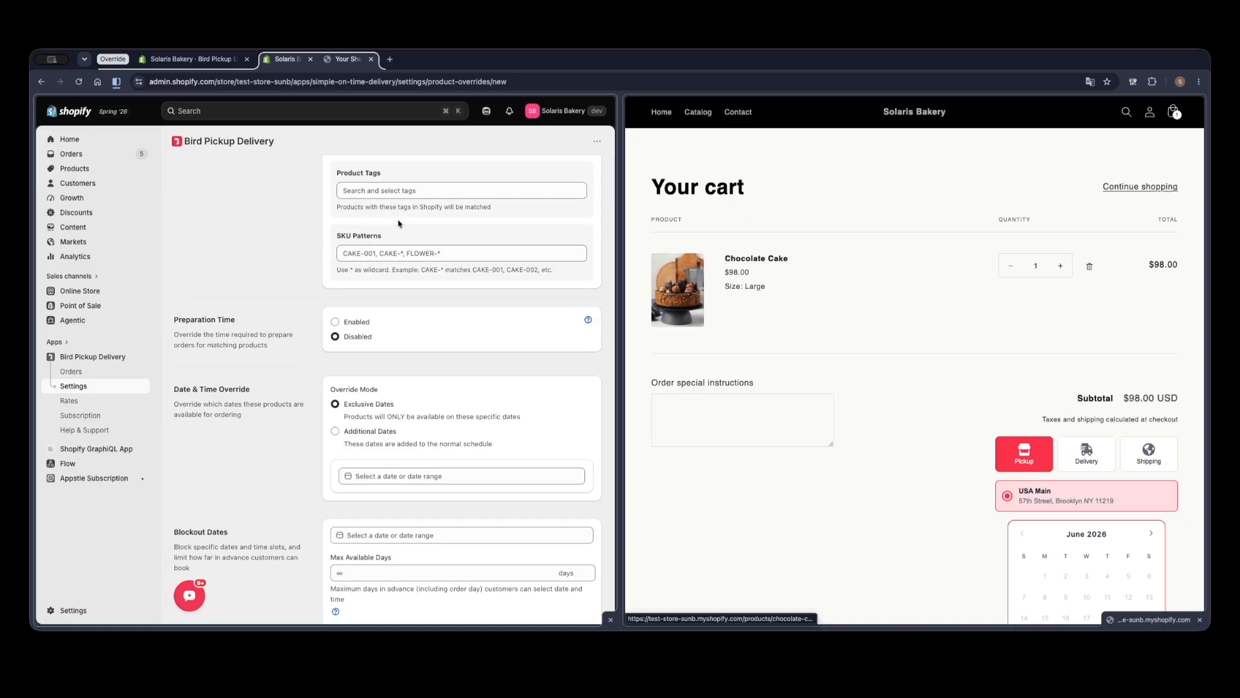
left_click(386, 191)
type("cak")
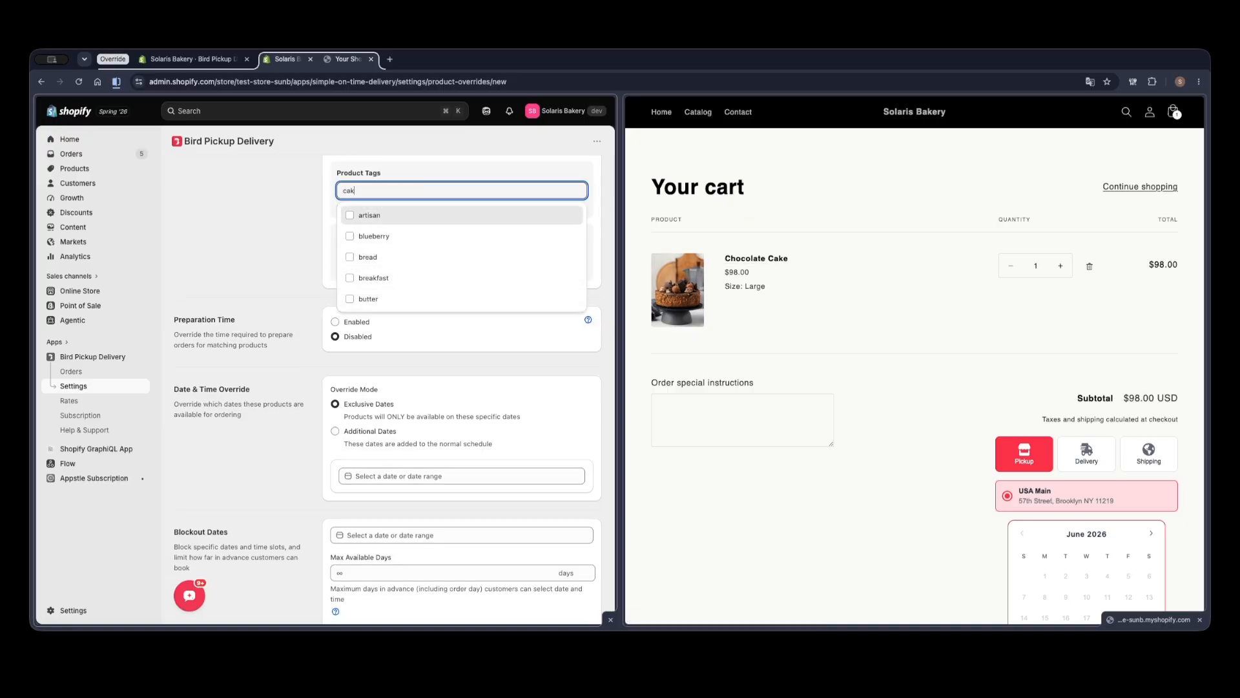
type("e")
key("Return")
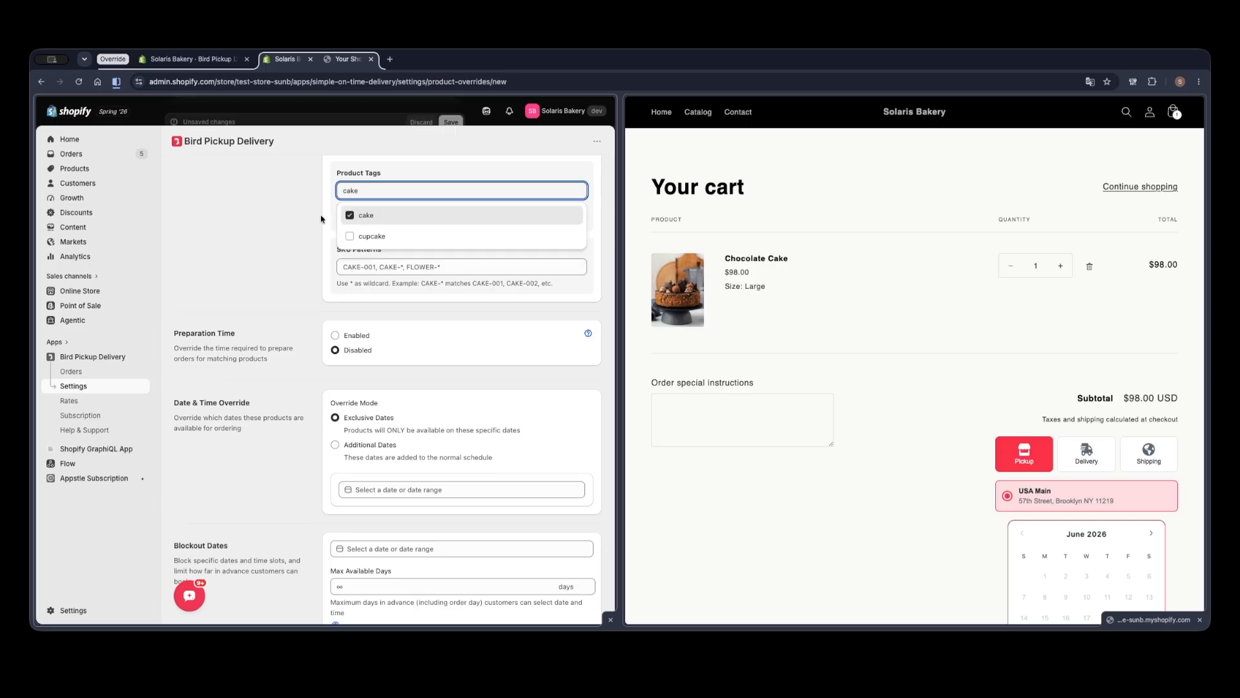
left_click(280, 218)
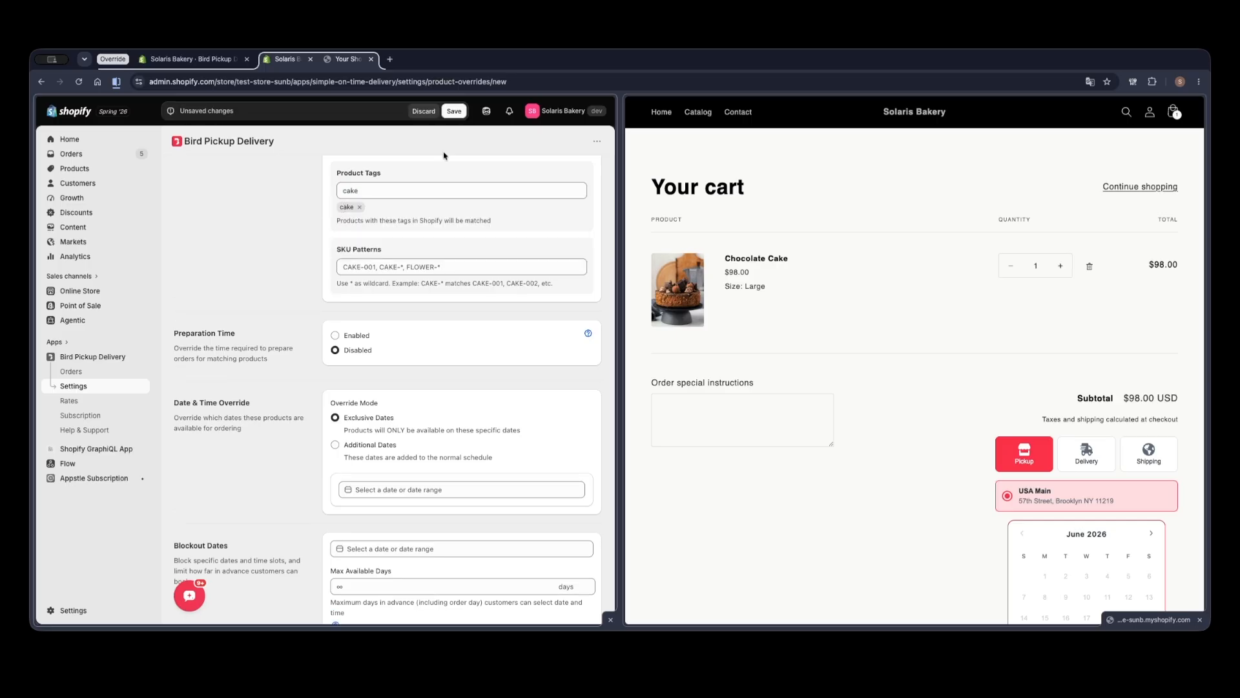
left_click(454, 111)
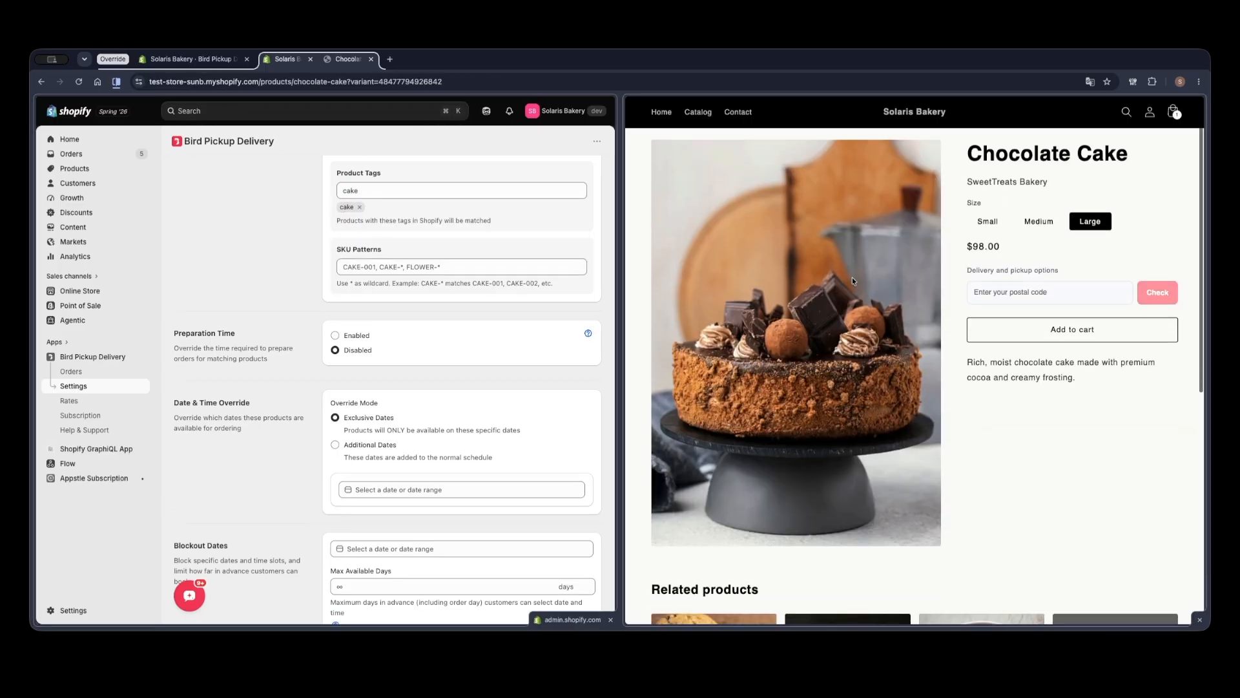
- Enter CAKE-LG as the override's SKU pattern to target the large Chocolate Cake
scroll(852, 277, "up", 1)
scroll(851, 277, "down", 1)
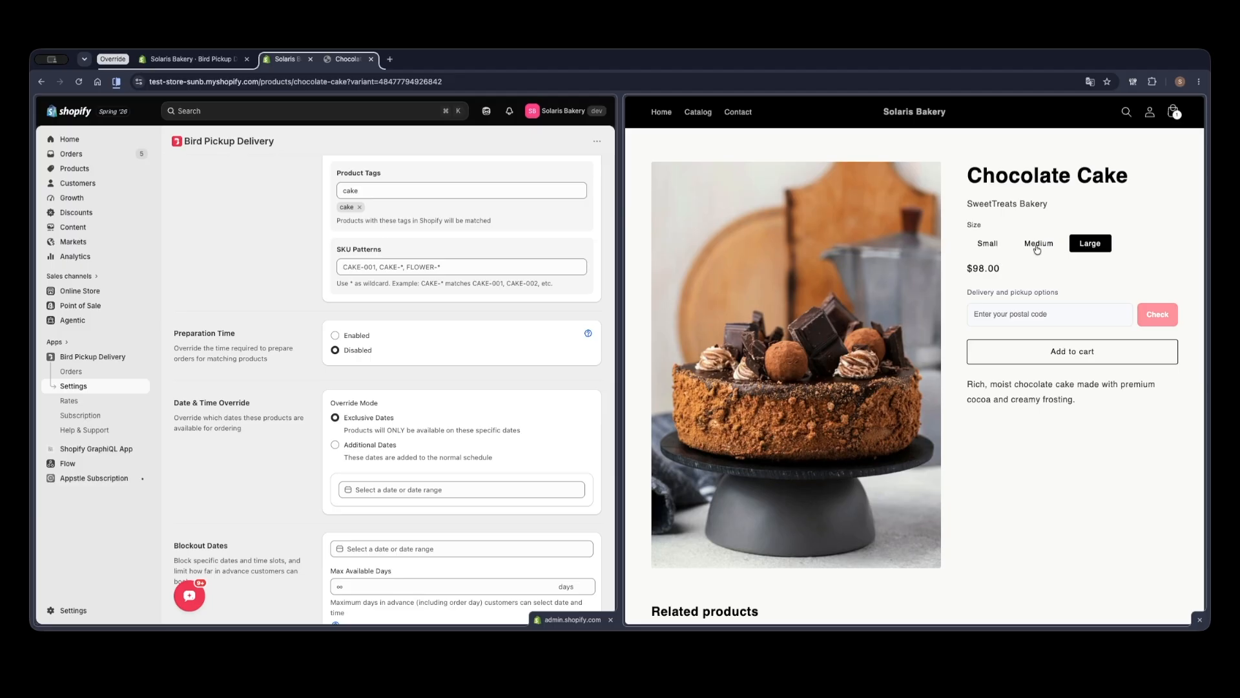
left_click(399, 267)
type("CAKE-LG")
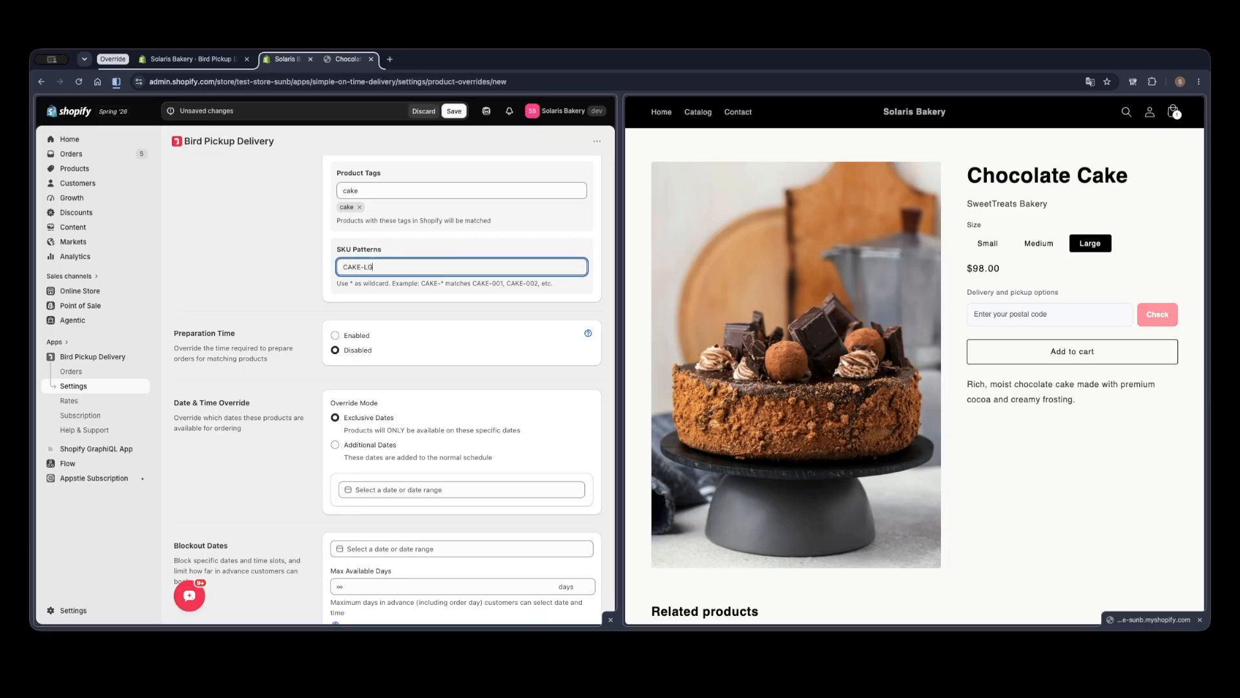
- Remove the cake product tag from the override and save it with only the SKU pattern
scroll(357, 324, "down", 1)
scroll(357, 324, "up", 3)
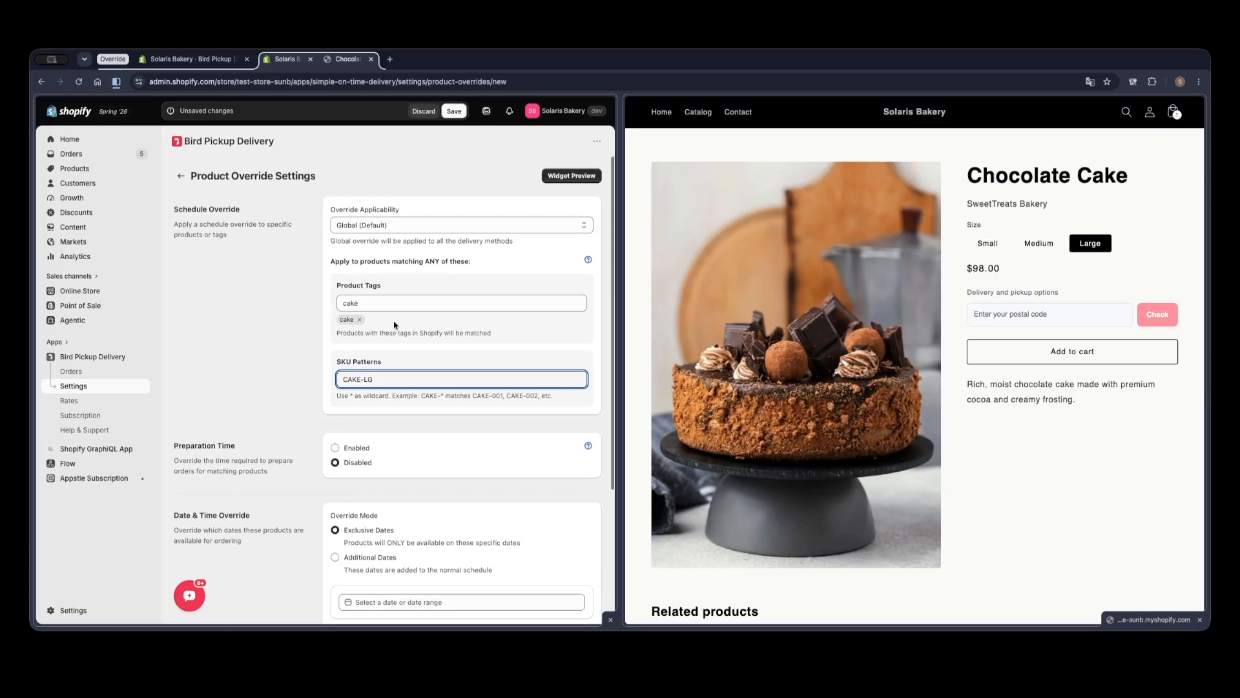
left_click(359, 318)
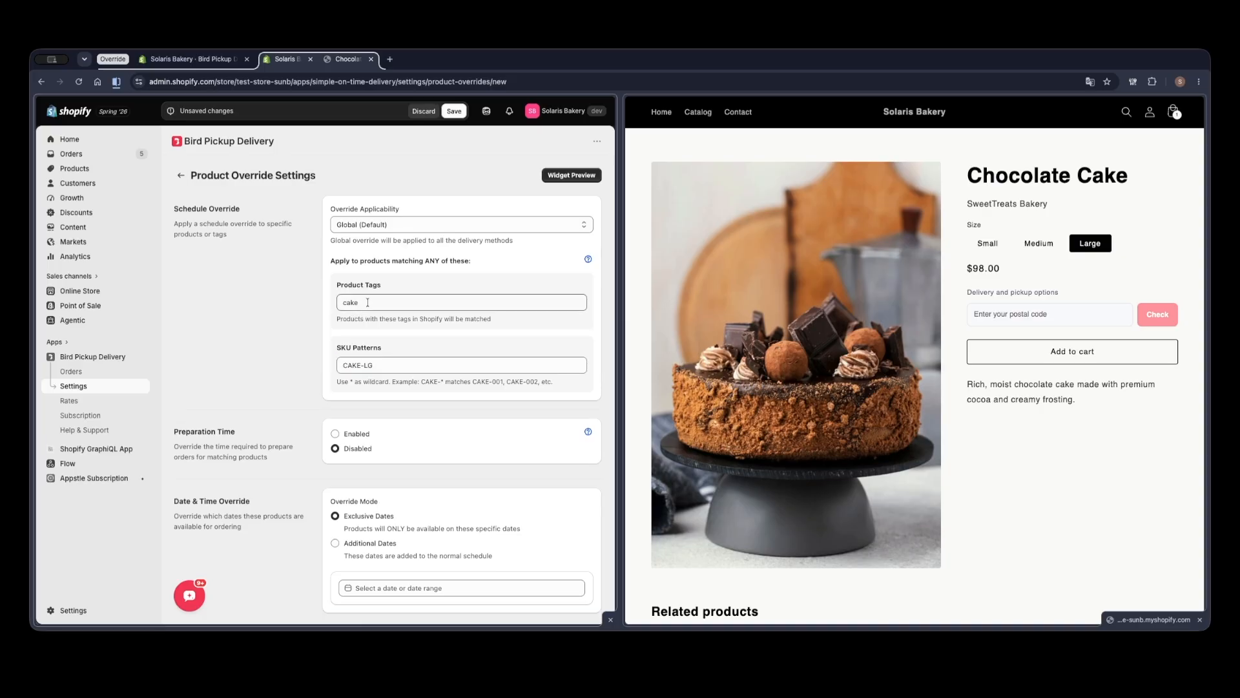
left_click(289, 286)
left_click_drag(375, 365, 330, 366)
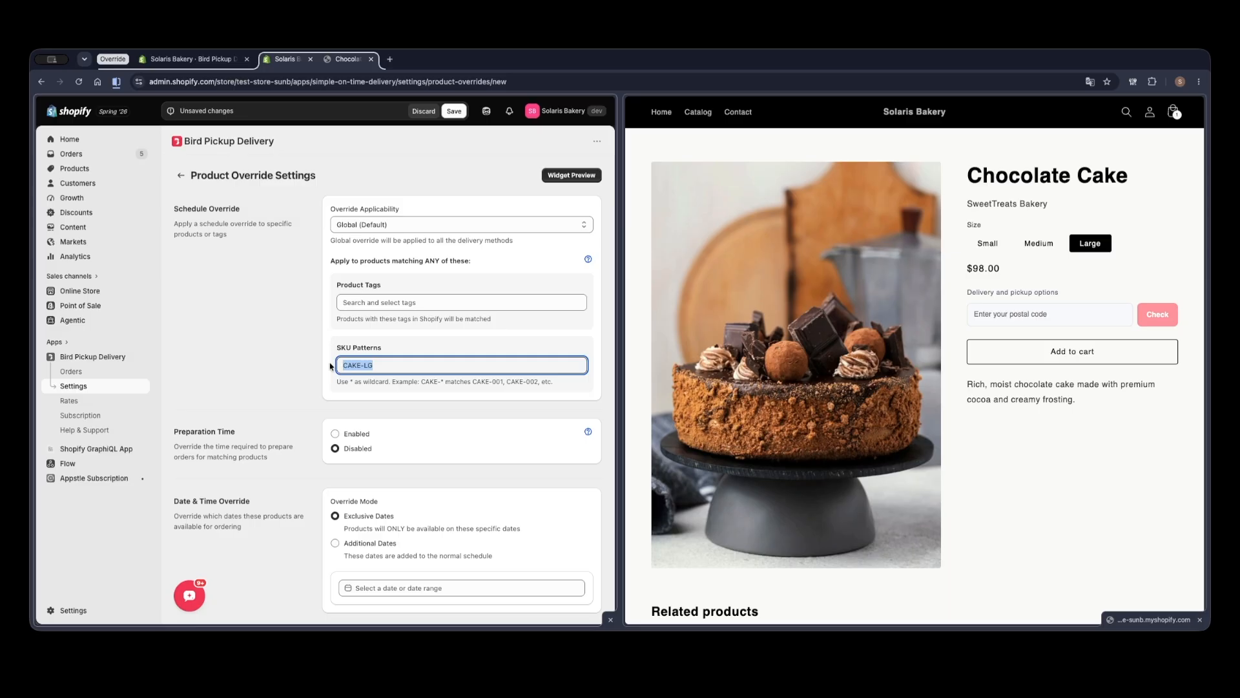
left_click(274, 347)
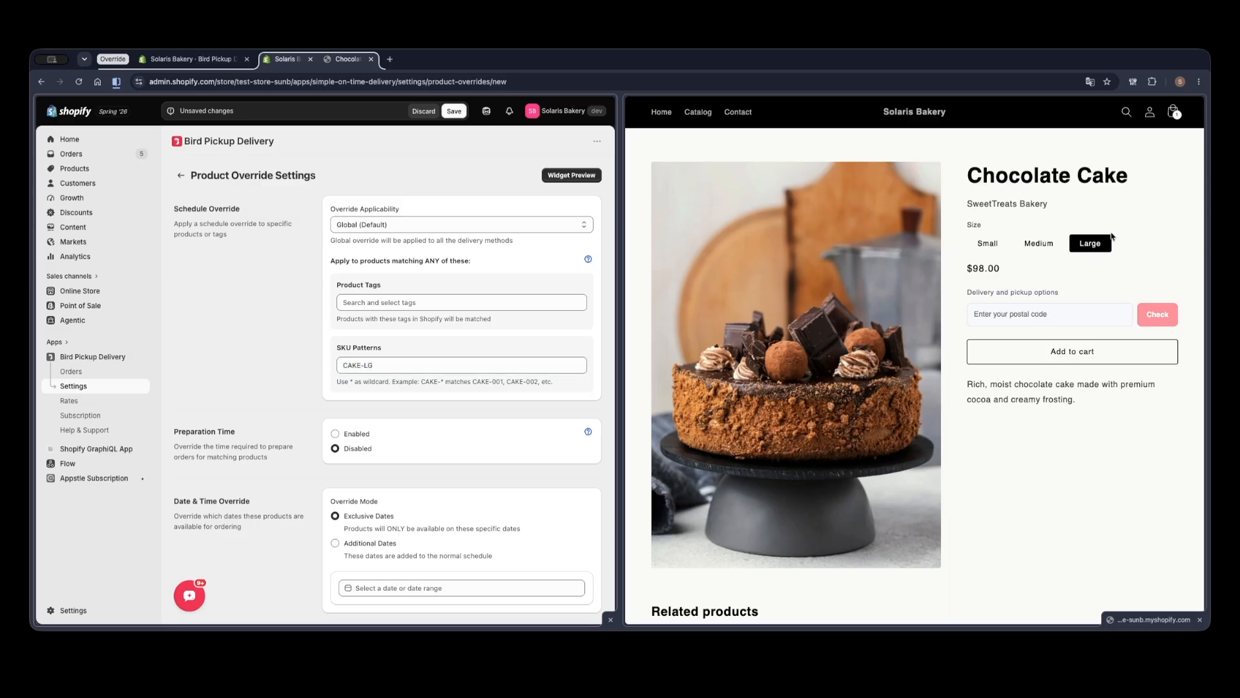
left_click(453, 112)
- Check the pickup dates available for the Chocolate Cake in the storefront cart calendar
scroll(589, 361, "down", 3)
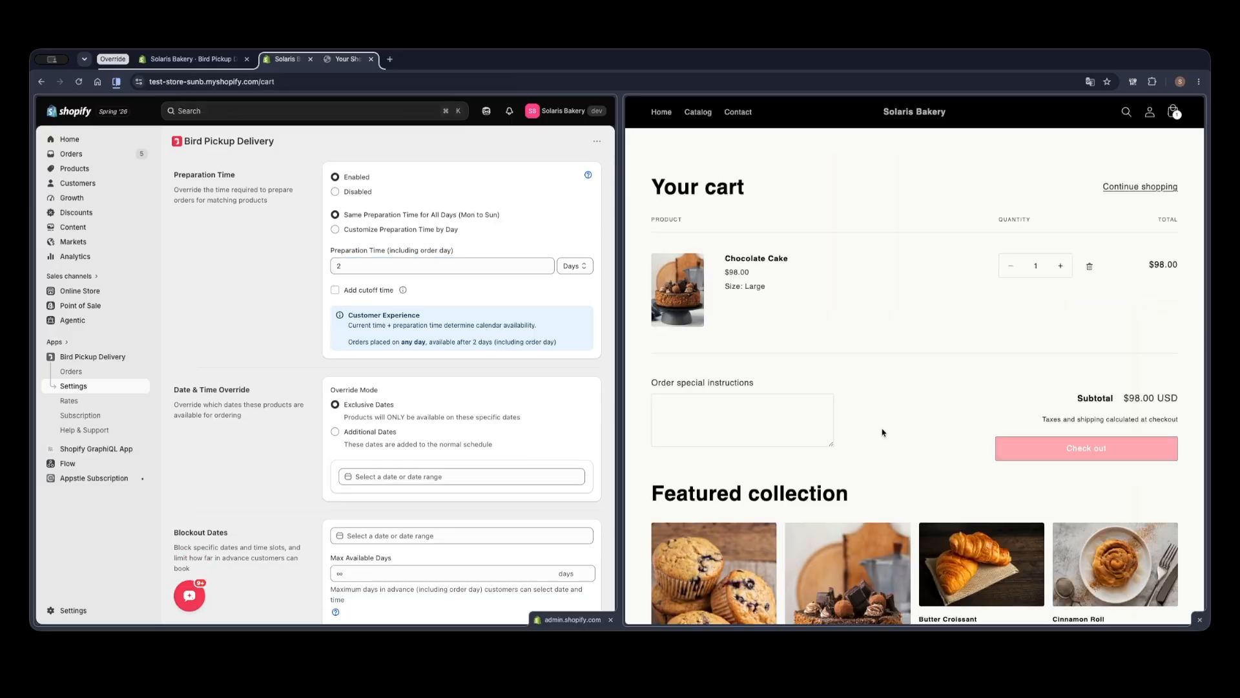
scroll(883, 432, "down", 3)
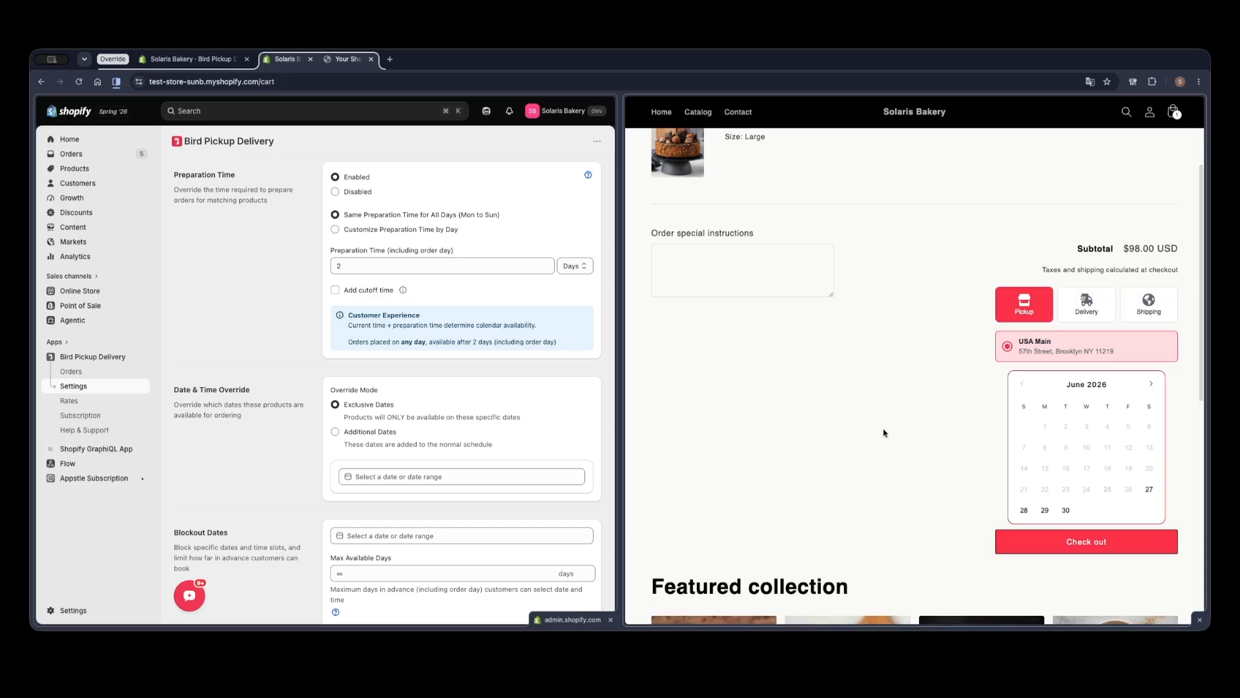
scroll(884, 432, "down", 1)
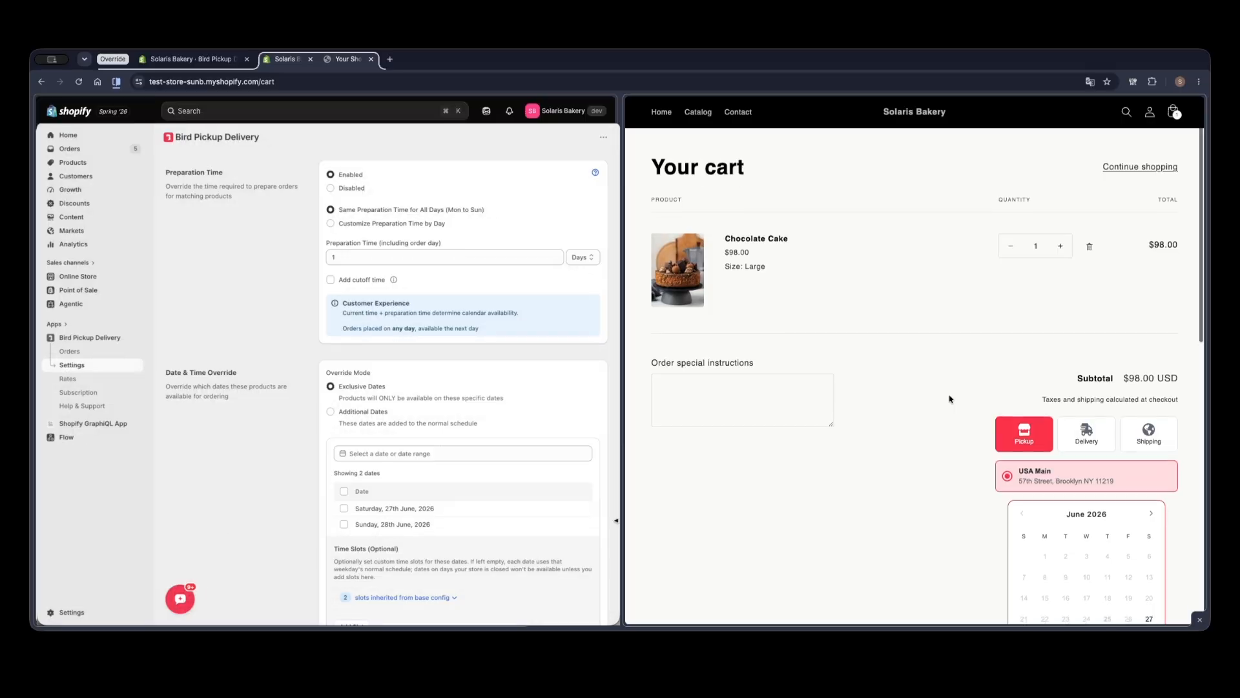
- Add a cutoff time to the preparation time override, applying to orders placed after 6:00 PM
scroll(950, 399, "down", 2)
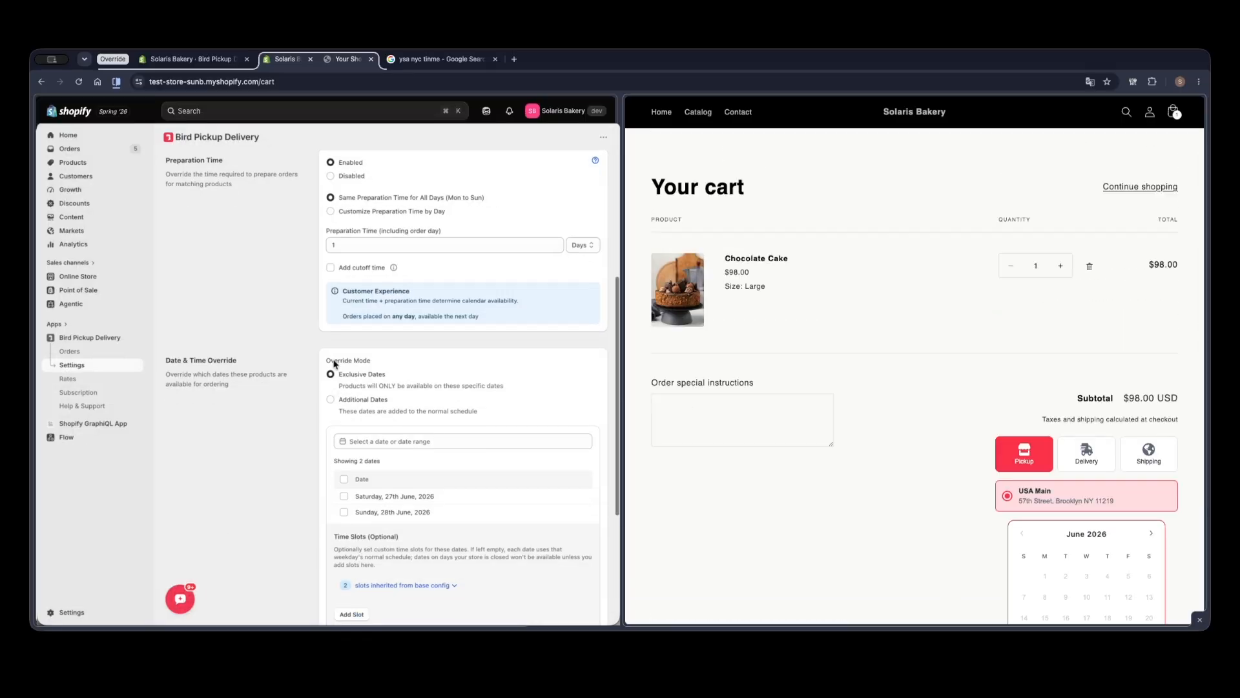
scroll(334, 364, "up", 1)
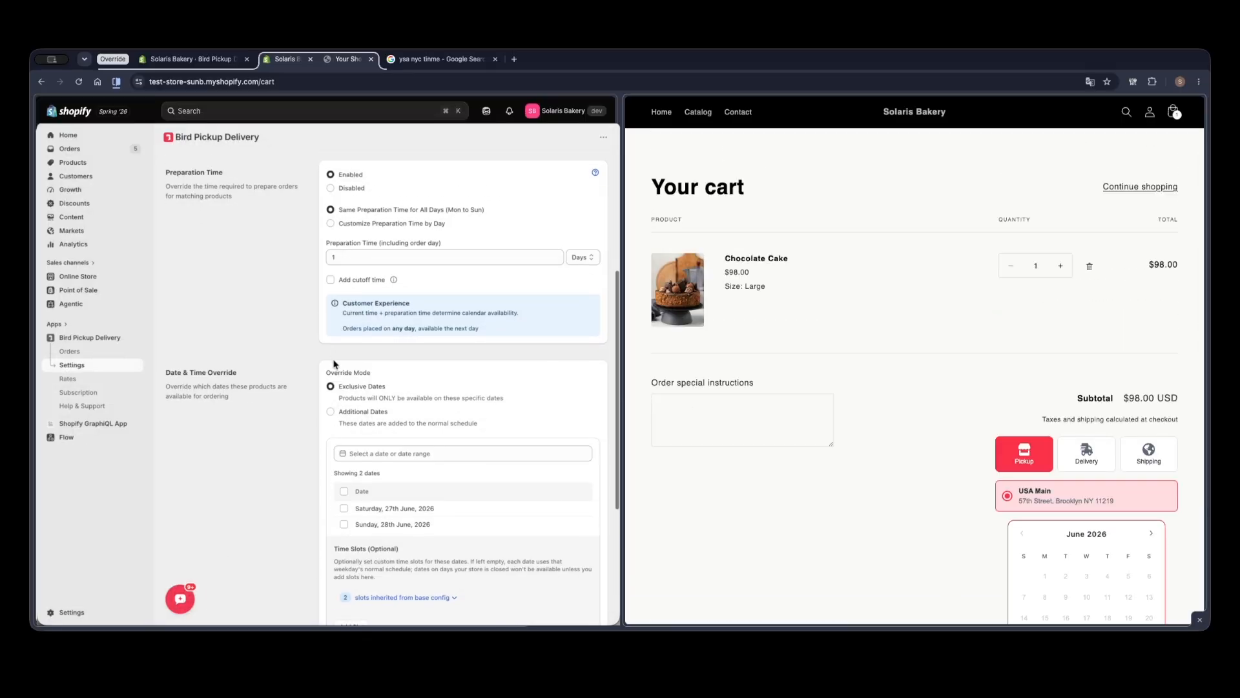
left_click(332, 283)
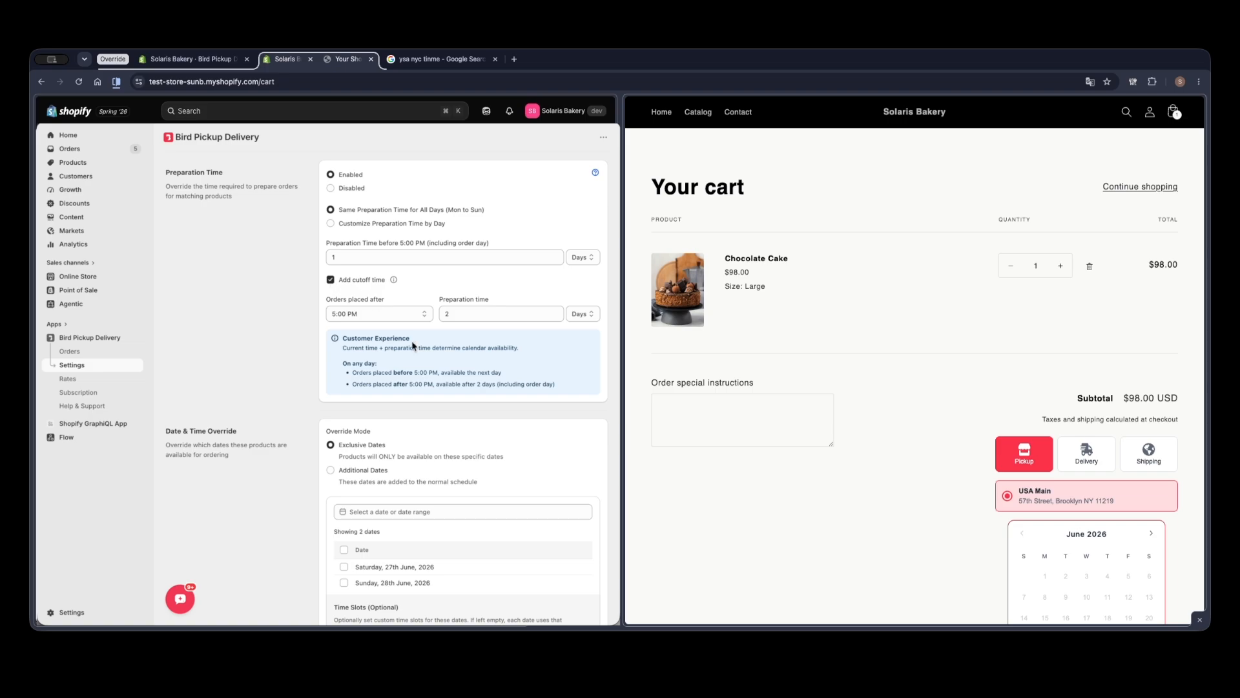
left_click(374, 317)
scroll(388, 432, "down", 1)
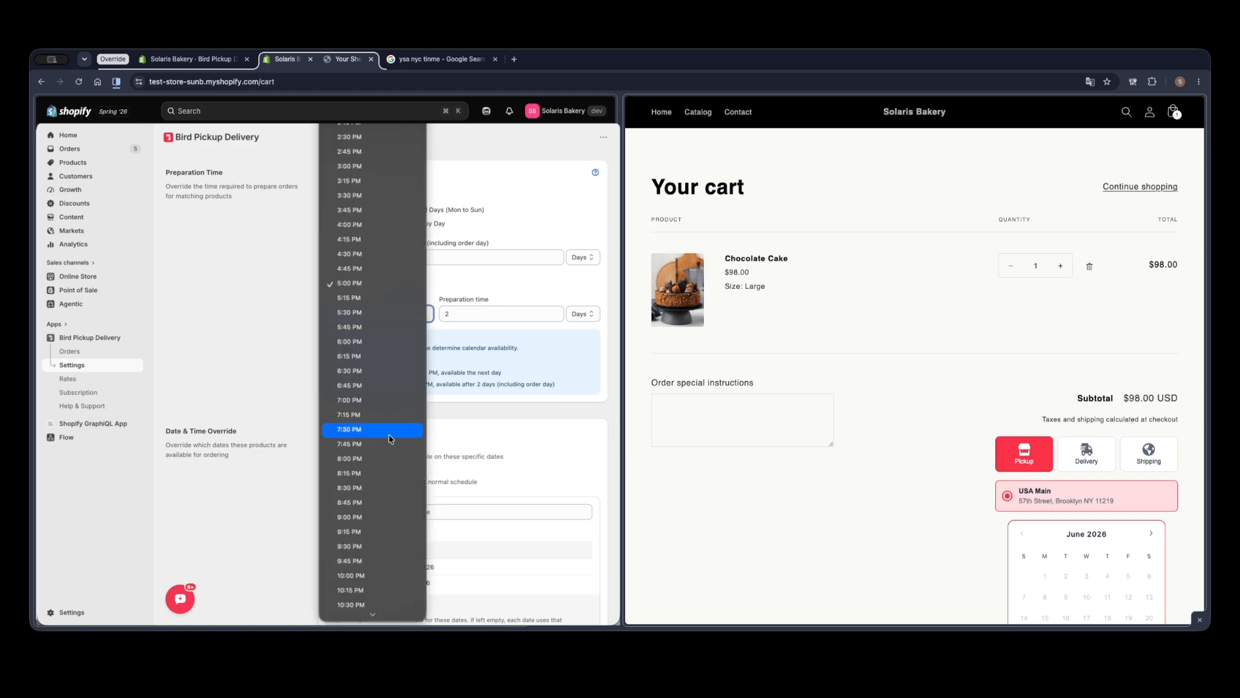
left_click(352, 342)
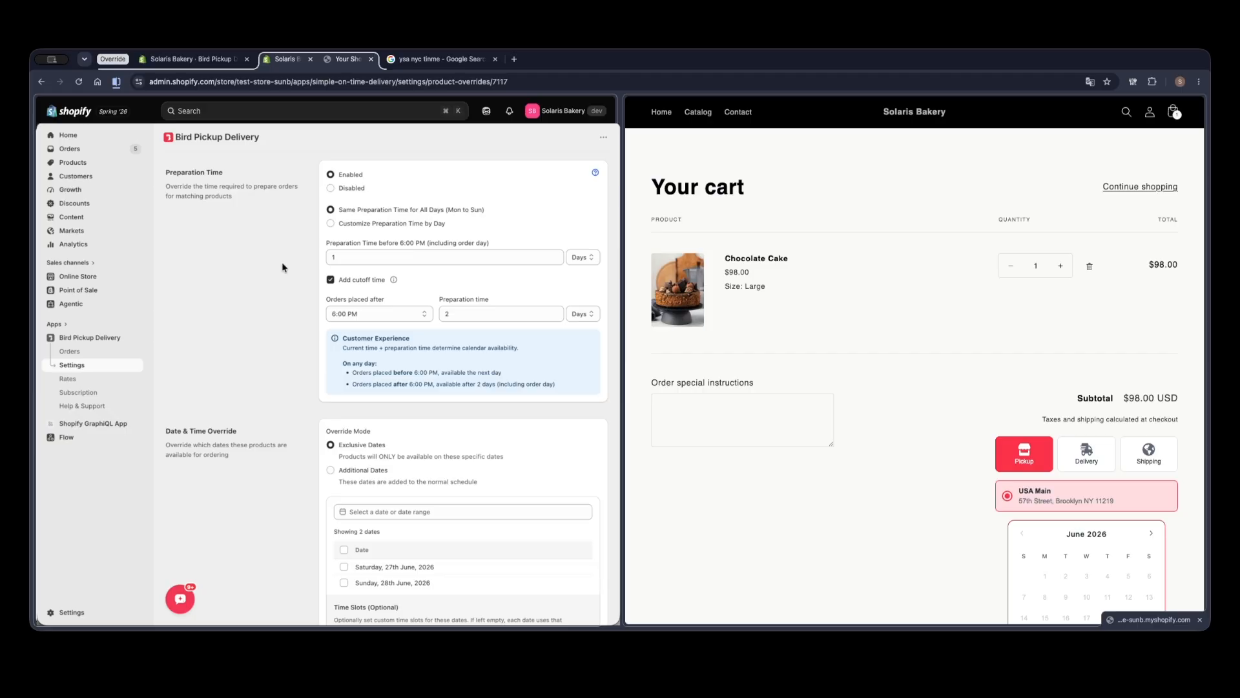
- Reload the storefront cart and examine its pickup calendar with the cutoff time applied
left_click(870, 419)
key("super+r")
scroll(879, 408, "down", 2)
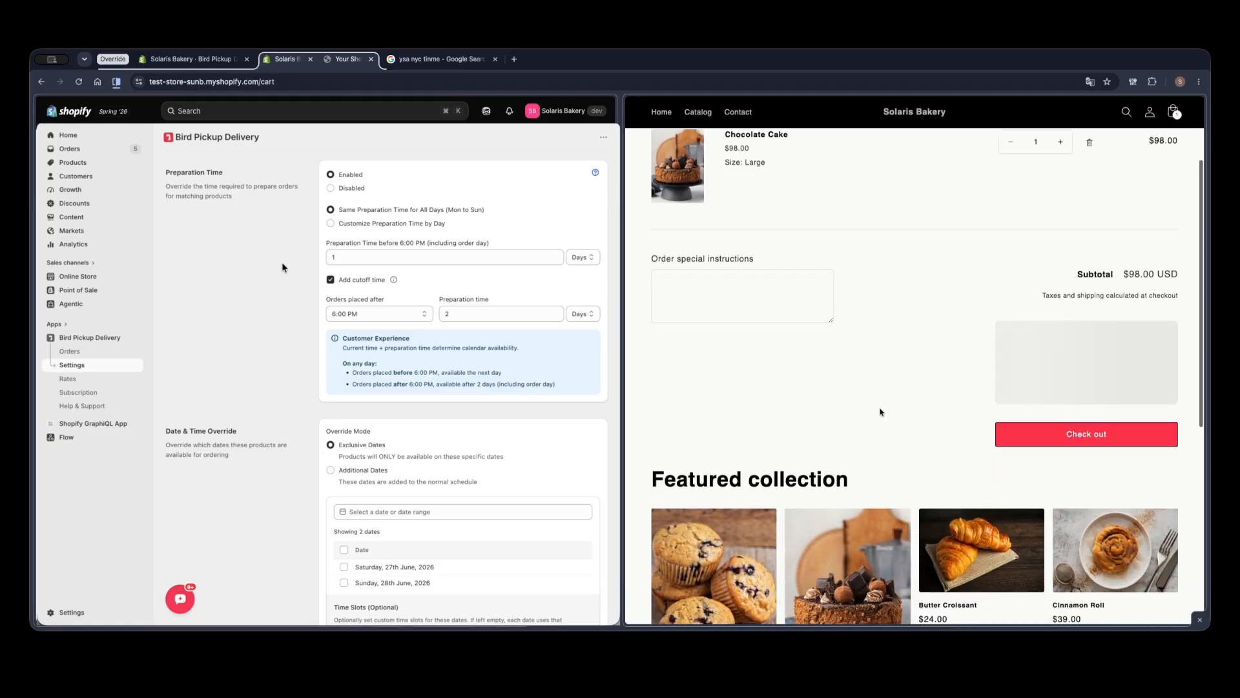
scroll(880, 411, "down", 2)
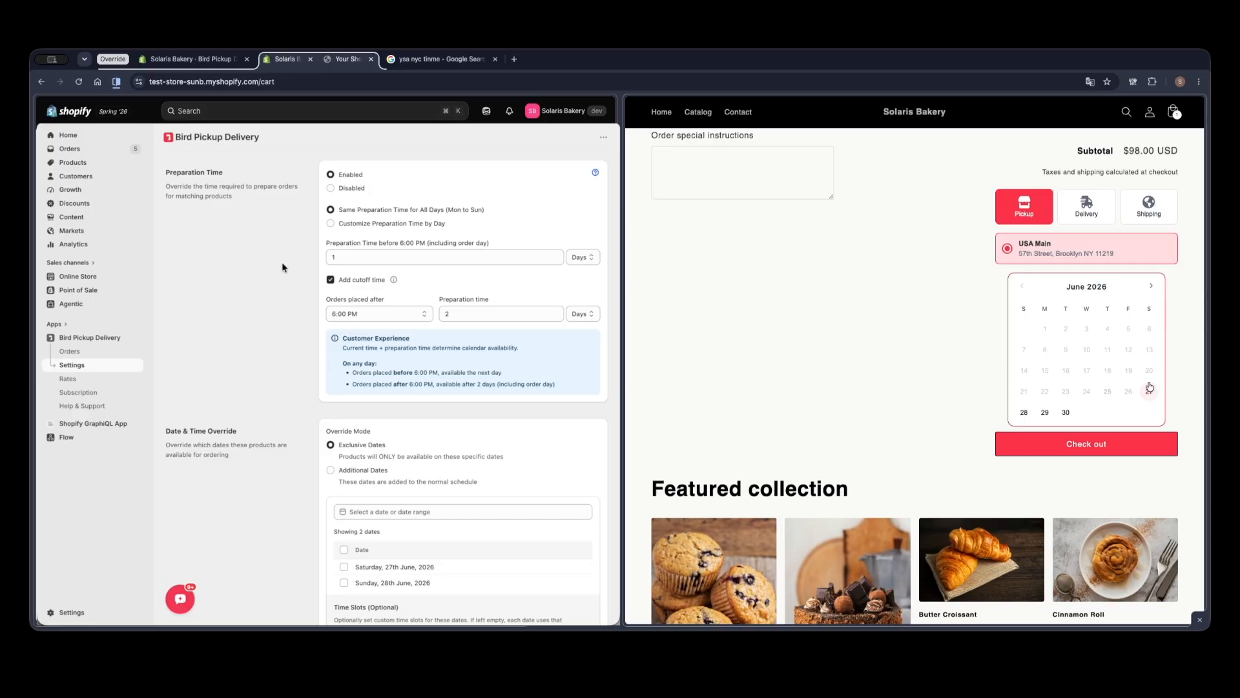
key("super+r")
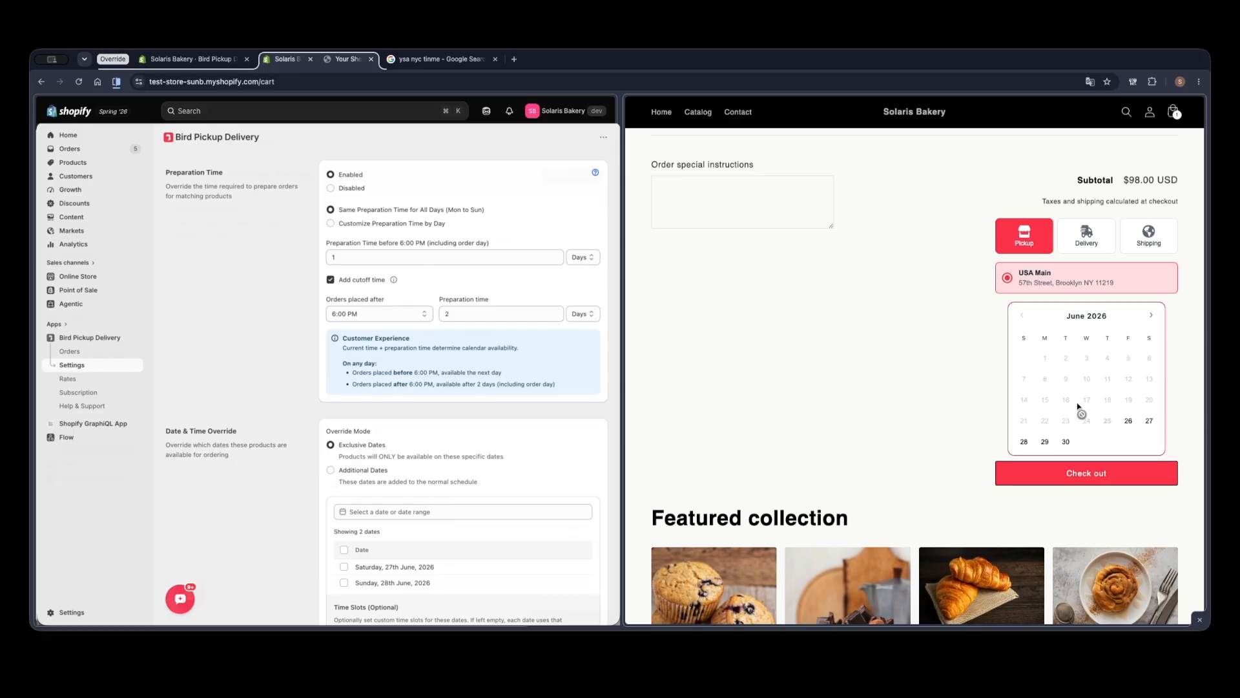
- Add July 4, 5, 11 and 12, 2026 as exclusive dates in the cake override's date and time settings
scroll(259, 417, "down", 1)
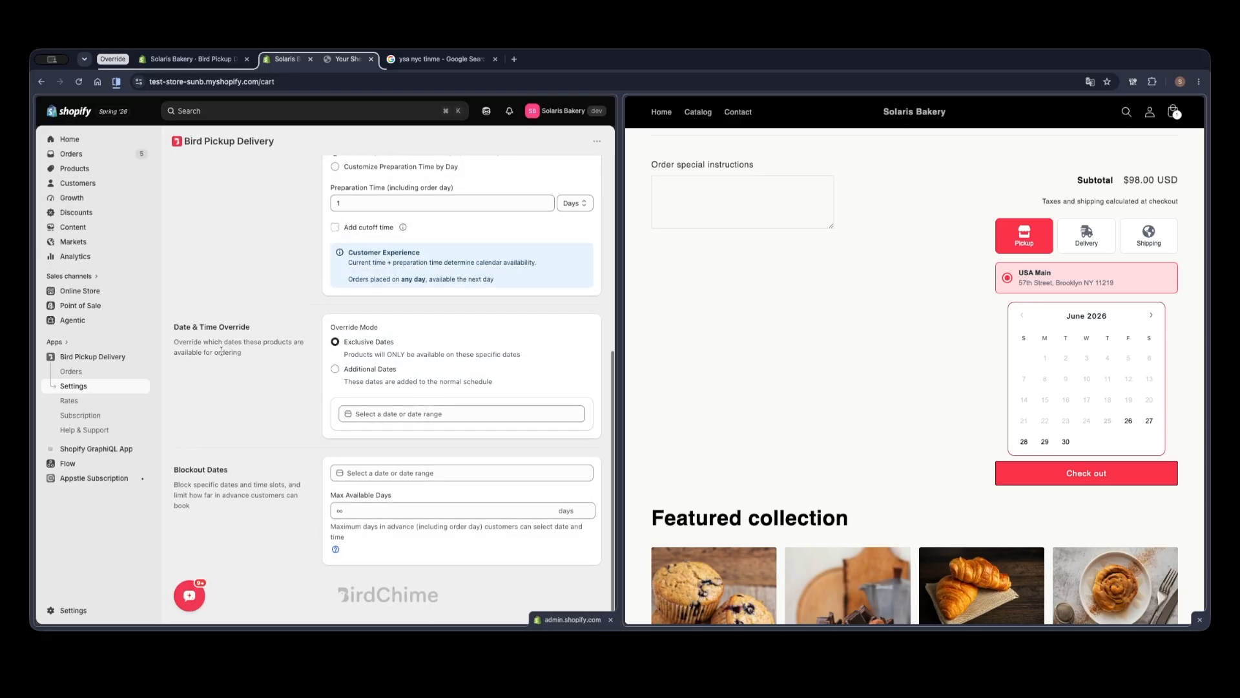
left_click_drag(251, 328, 152, 328)
left_click(206, 392)
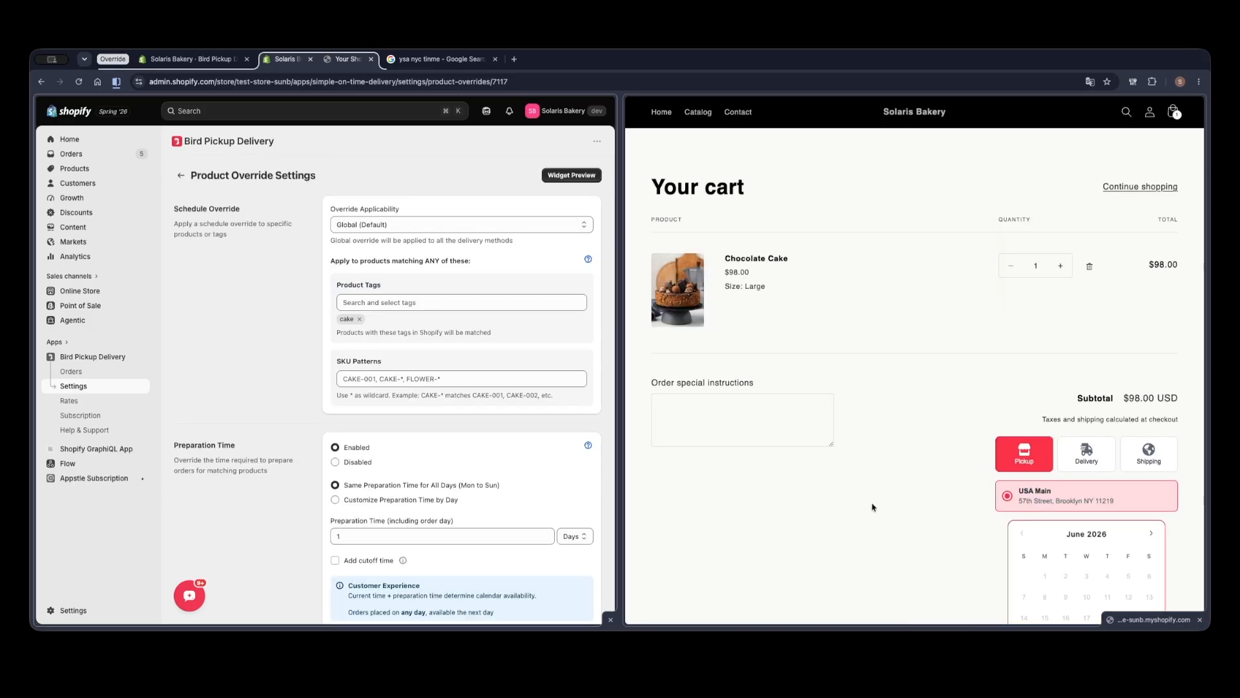
scroll(852, 501, "down", 5)
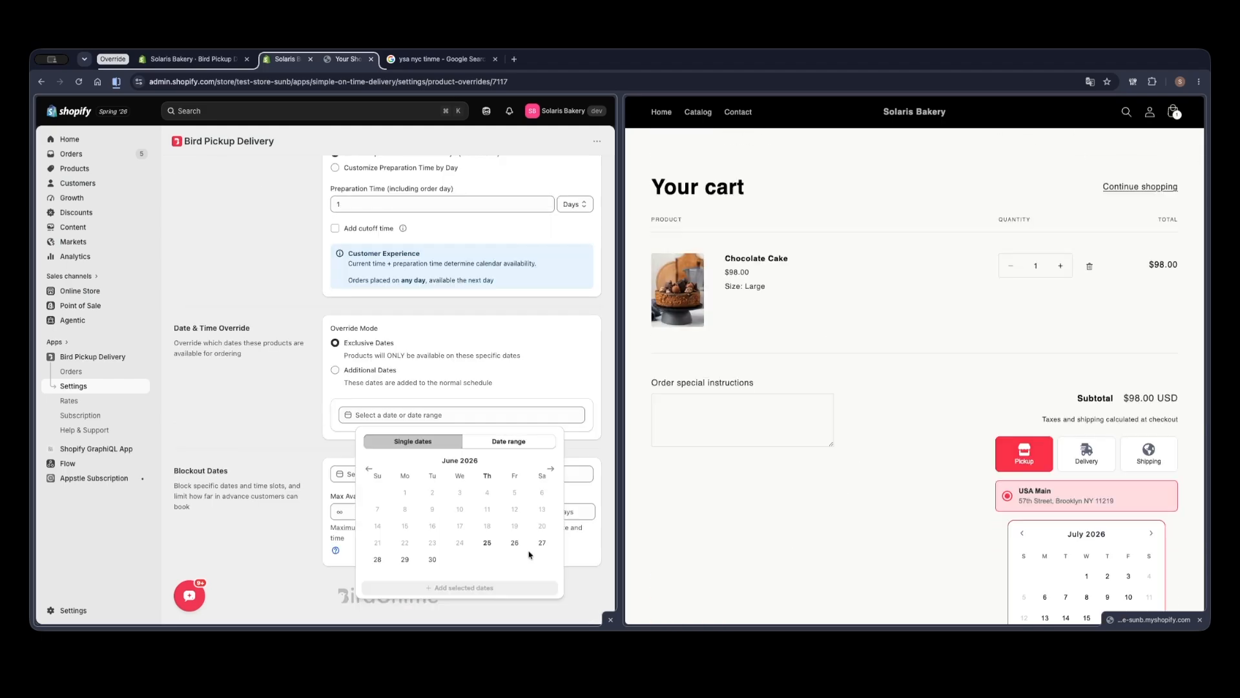
left_click(551, 467)
left_click(542, 494)
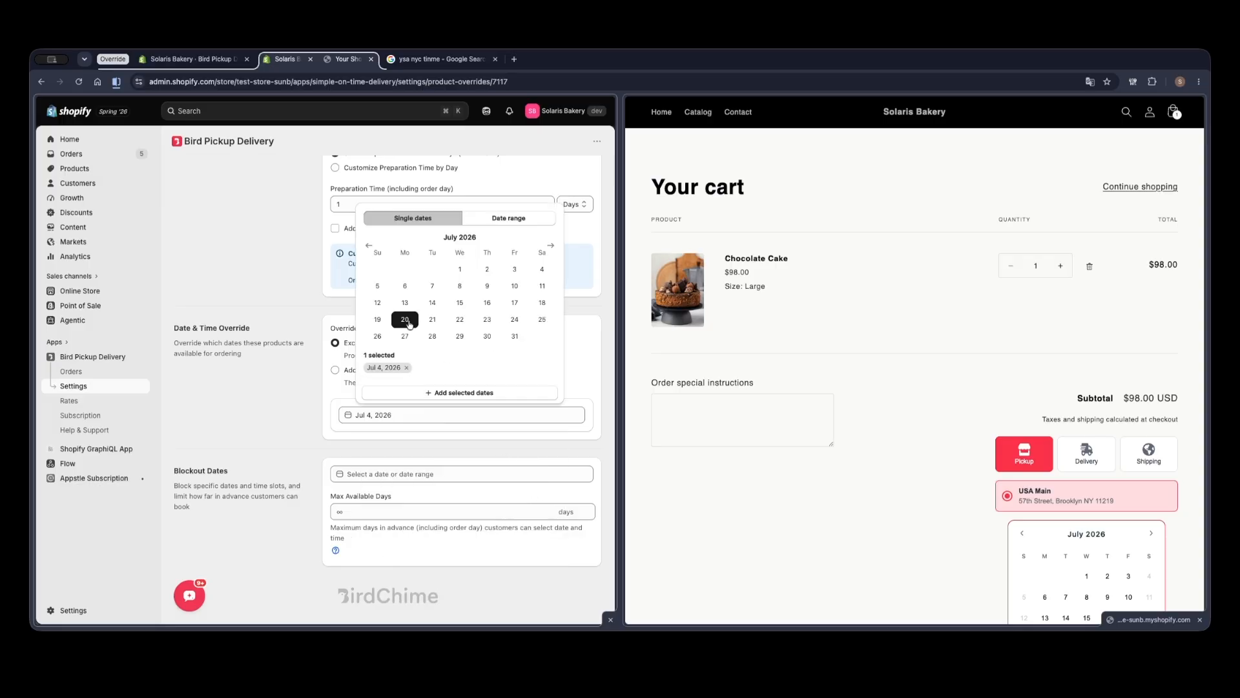
left_click(377, 286)
left_click(535, 294)
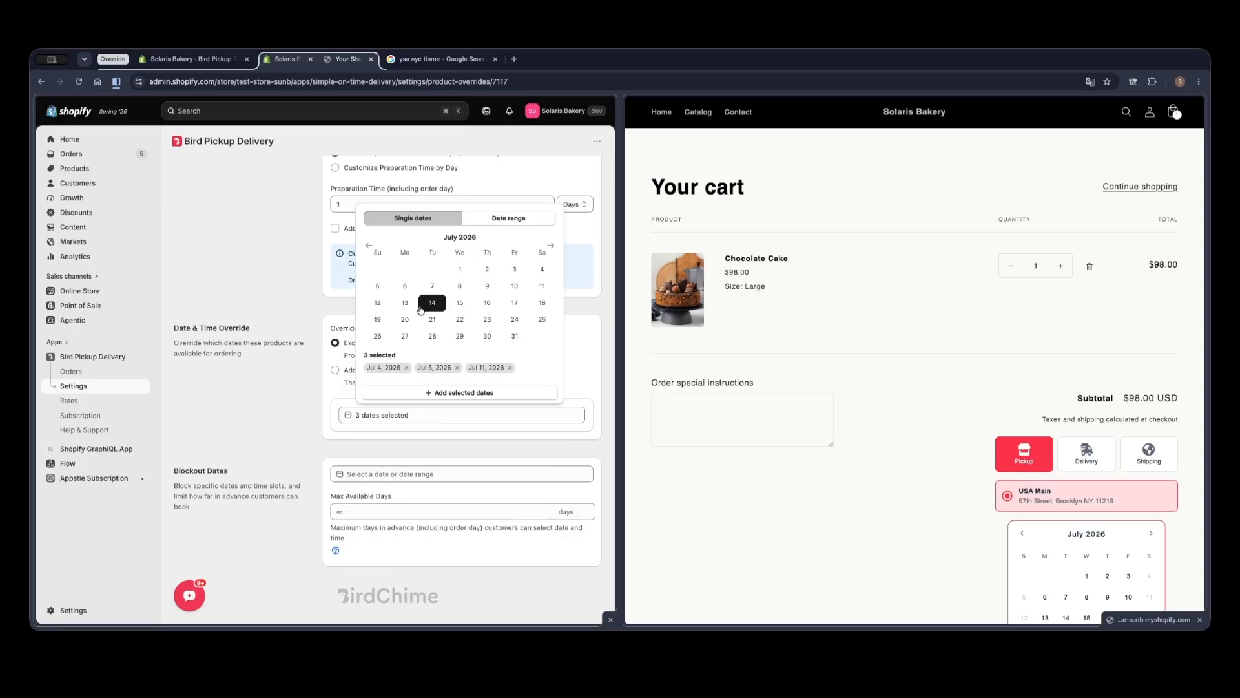
left_click(379, 302)
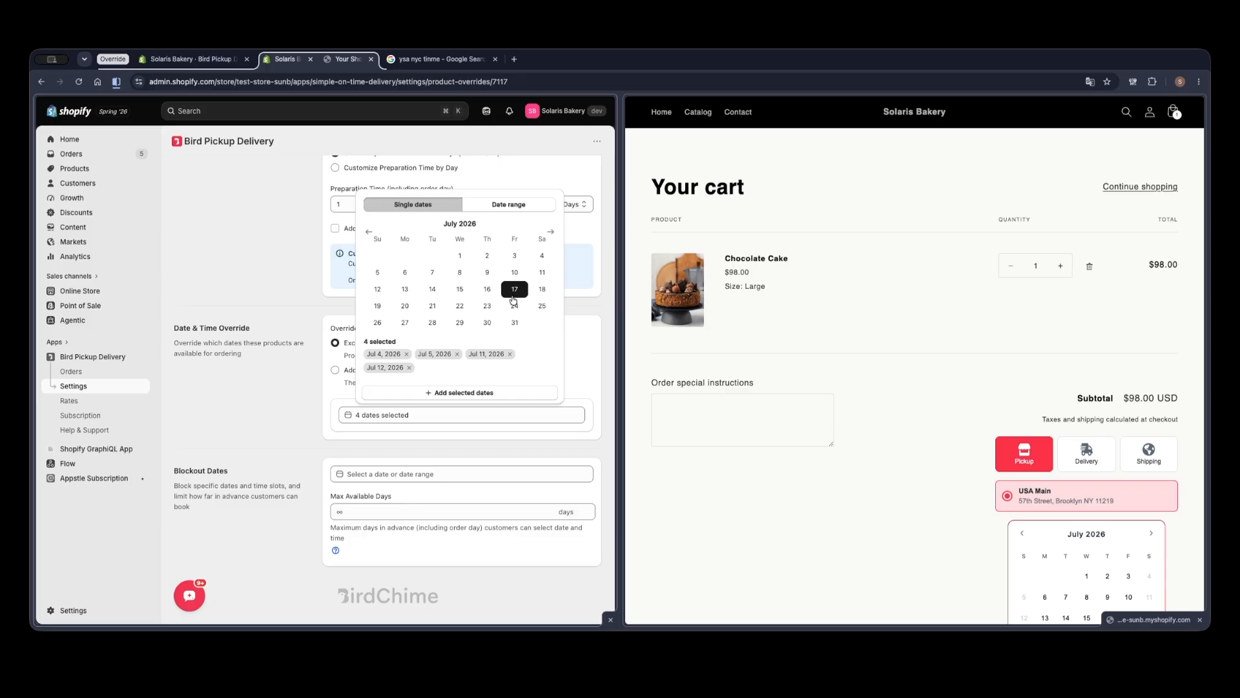
left_click(461, 393)
scroll(420, 395, "down", 2)
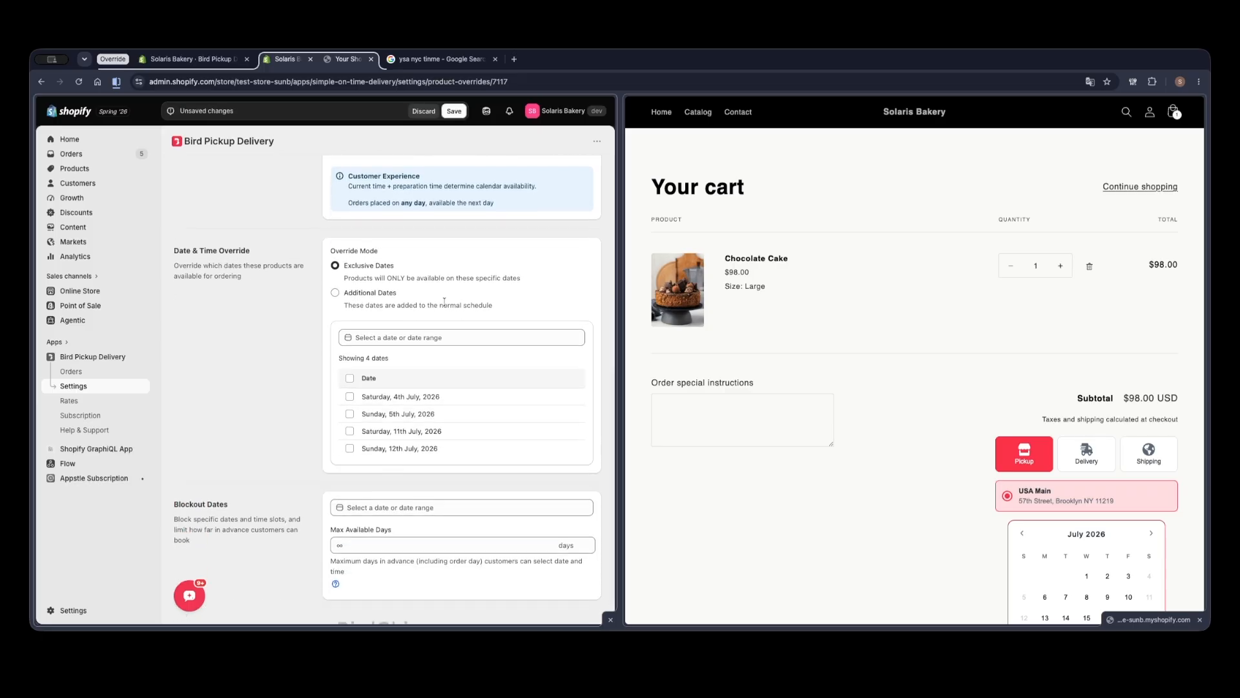
- Save the exclusive dates and check the July 2026 pickup dates in the storefront cart
left_click(454, 111)
left_click(887, 467)
scroll(887, 467, "down", 2)
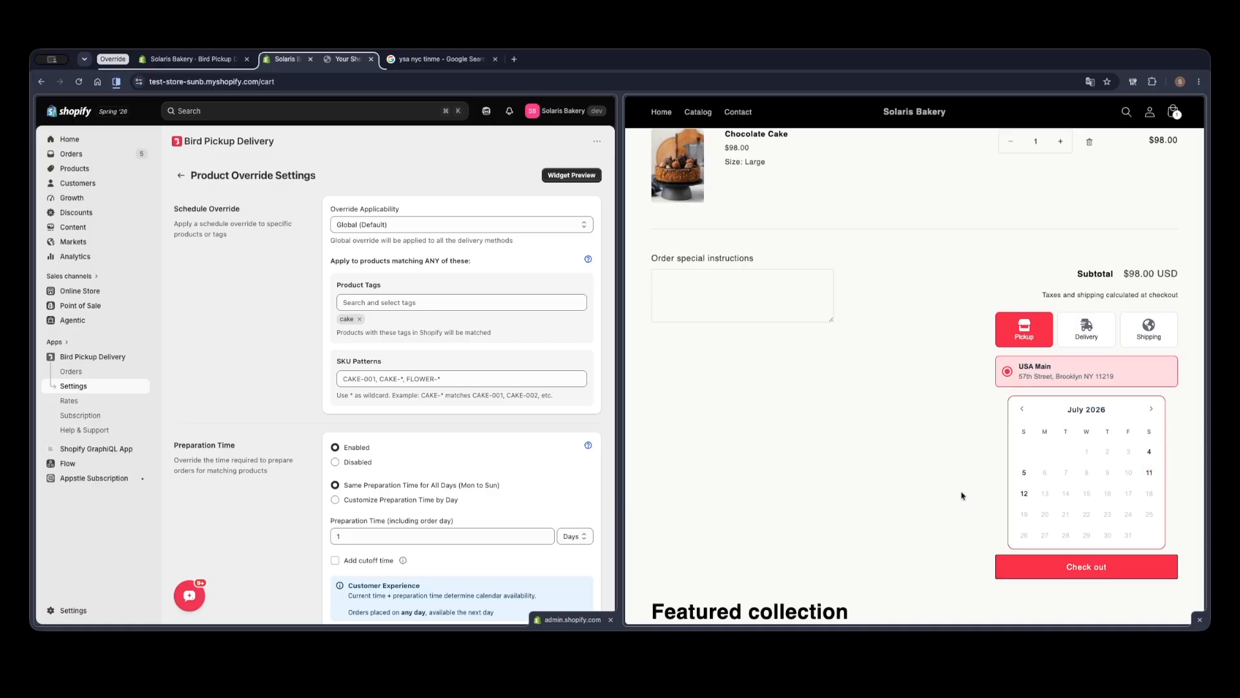
- Save the override with its mode set to Additional Dates and check the July pickup dates in the storefront cart
scroll(365, 342, "down", 5)
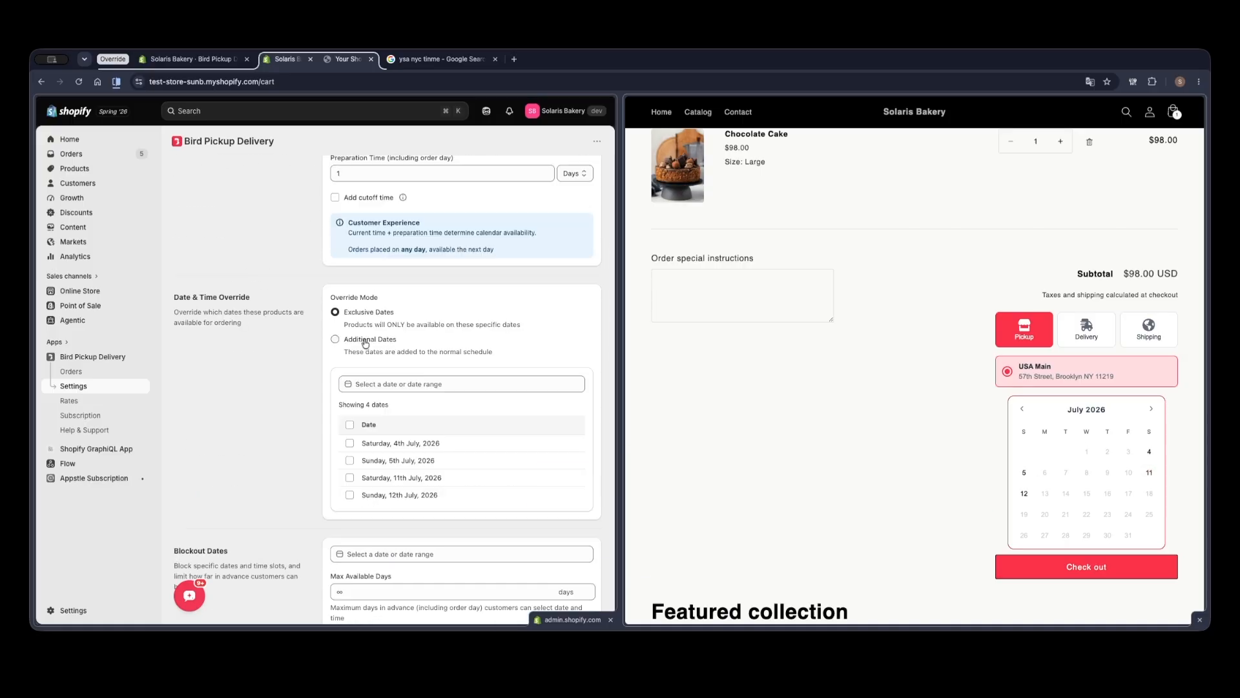
left_click(365, 343)
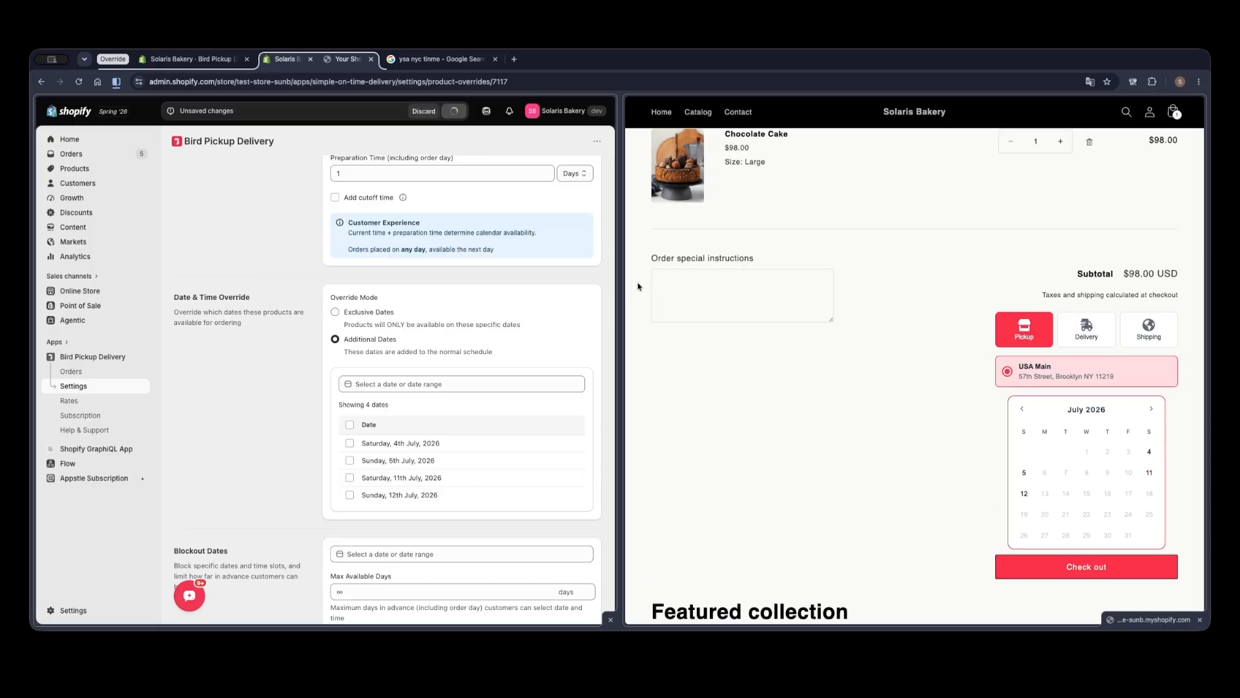
left_click(837, 465)
scroll(844, 456, "up", 2)
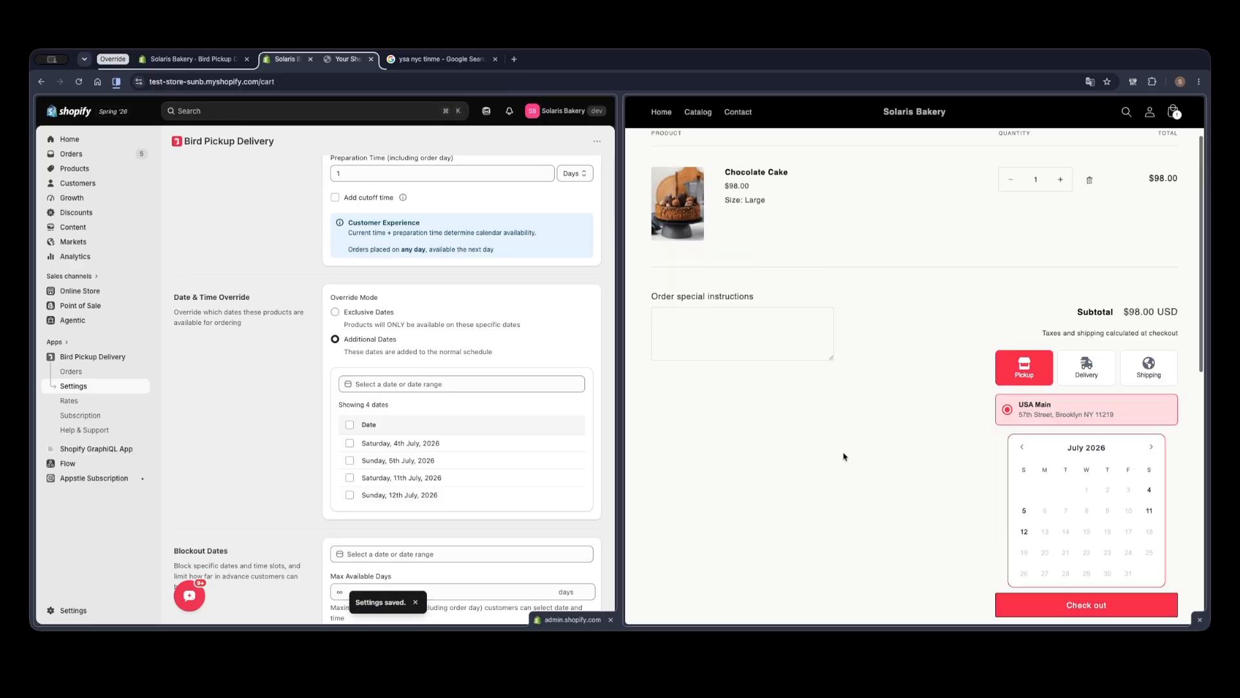
scroll(869, 422, "down", 2)
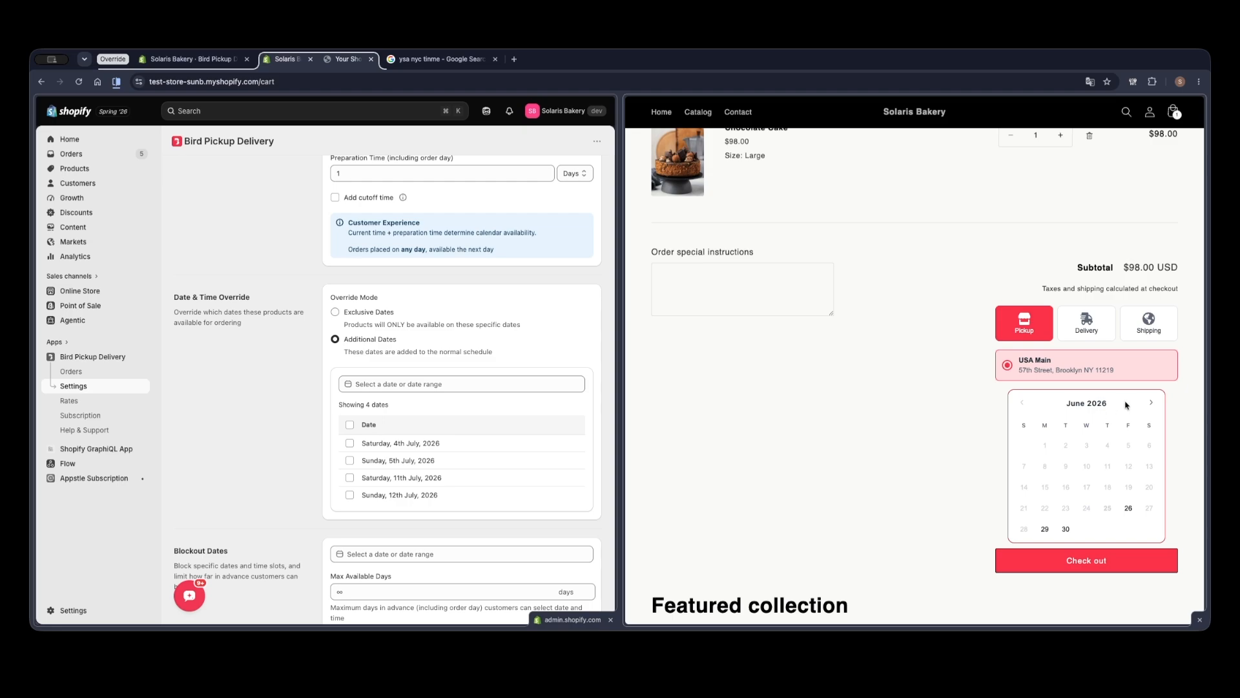
left_click(1151, 401)
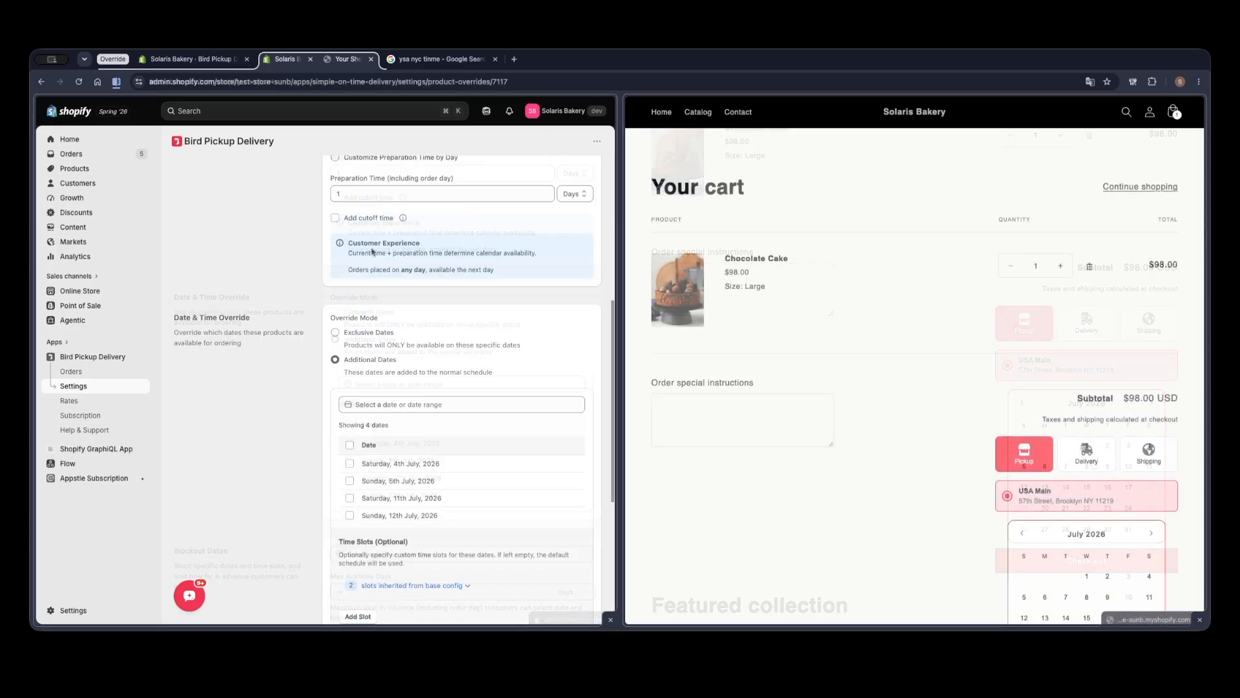
- Examine the time slots inherited by the additional dates and select July 4 in the cart's pickup calendar
scroll(485, 443, "down", 5)
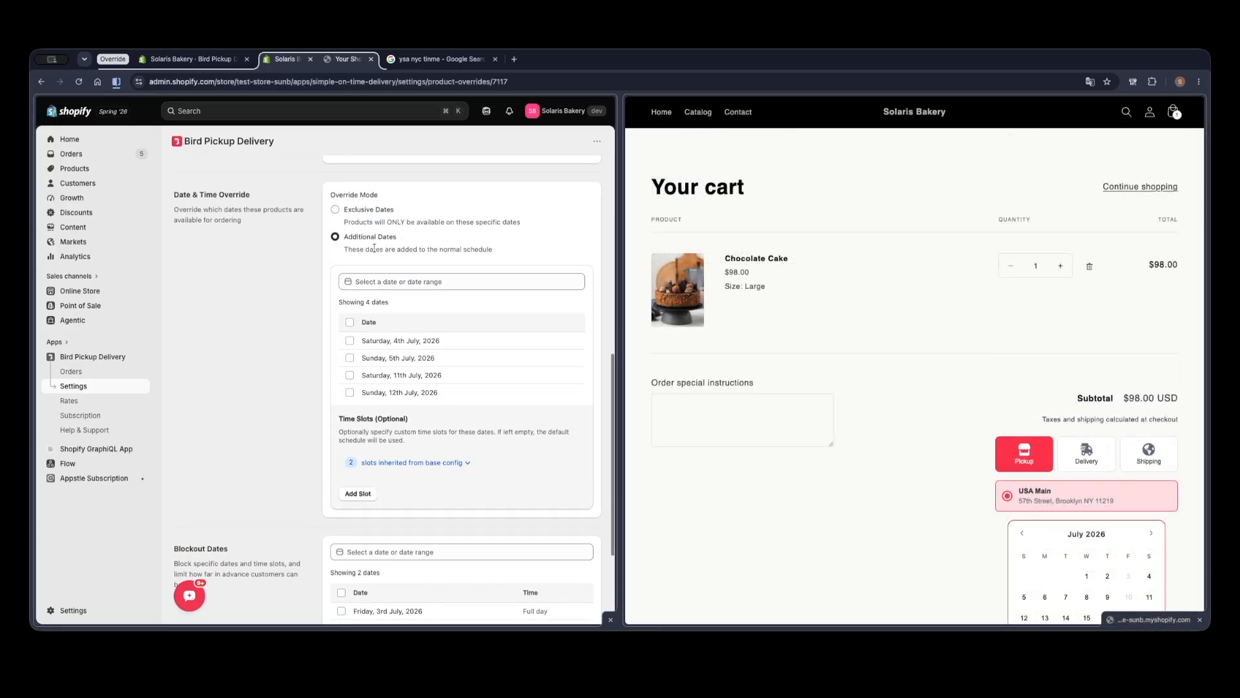
left_click_drag(409, 419, 351, 430)
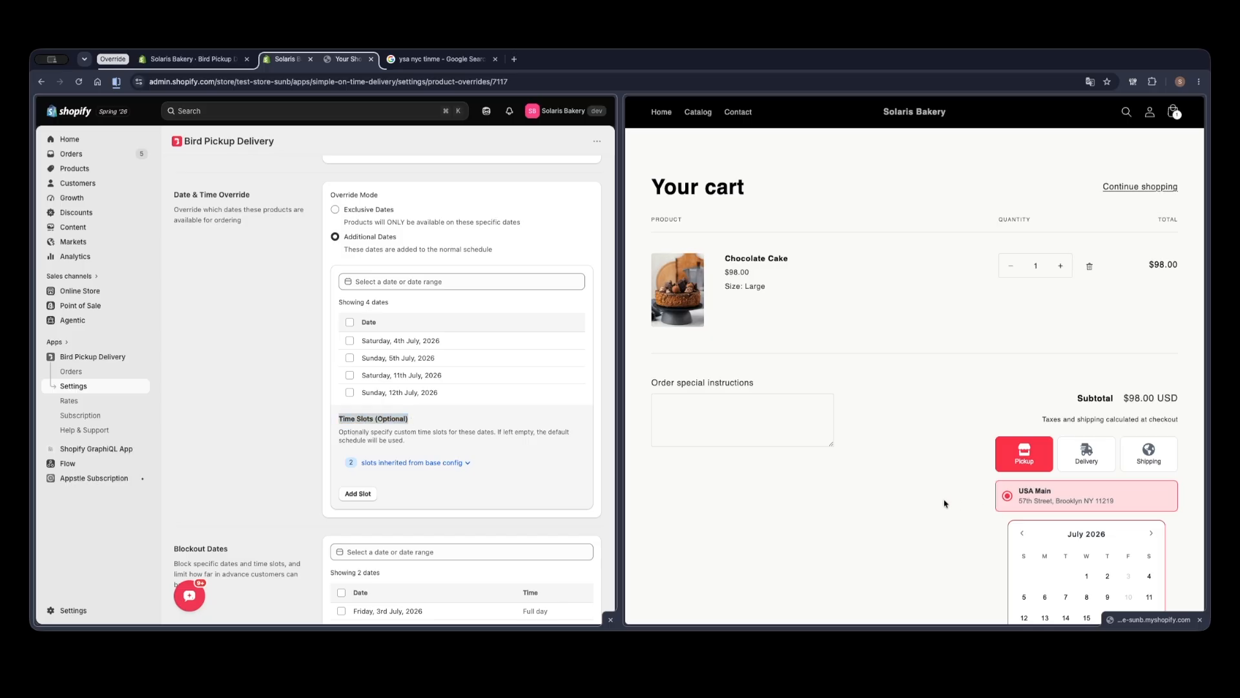
scroll(936, 452, "down", 4)
left_click(1148, 356)
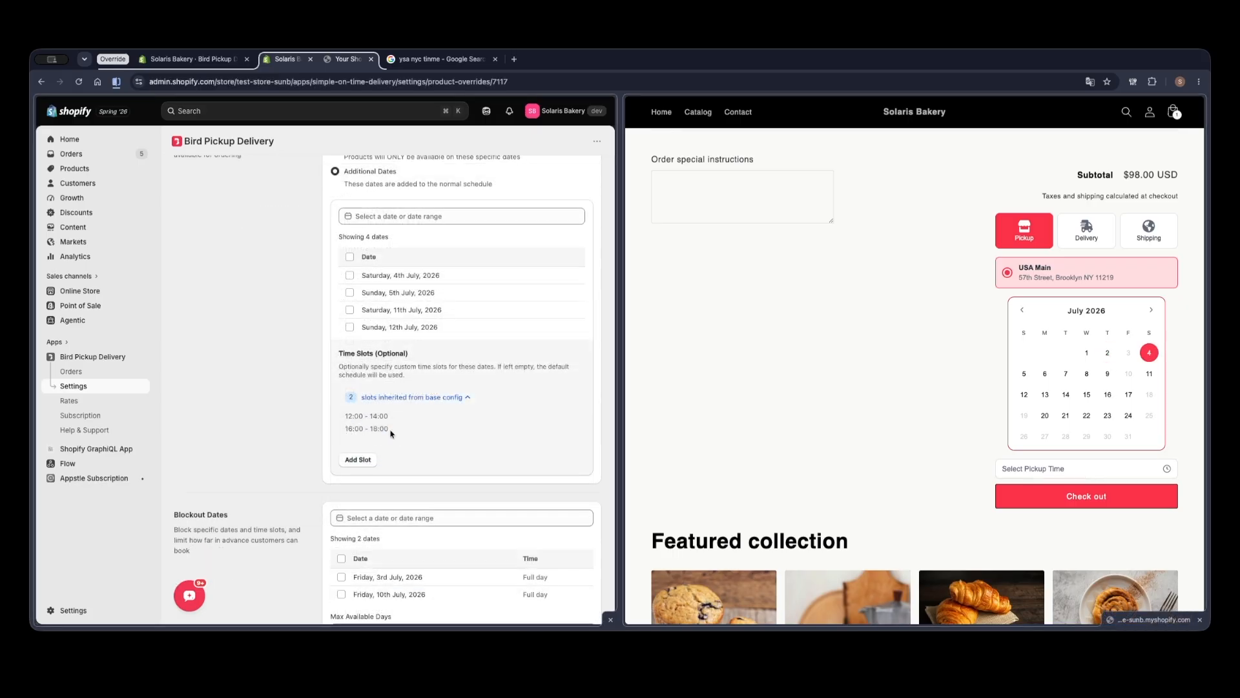
- Add a custom time slot from 5:00 PM to 7:00 PM for the additional dates and save the override
left_click(363, 460)
left_click(378, 406)
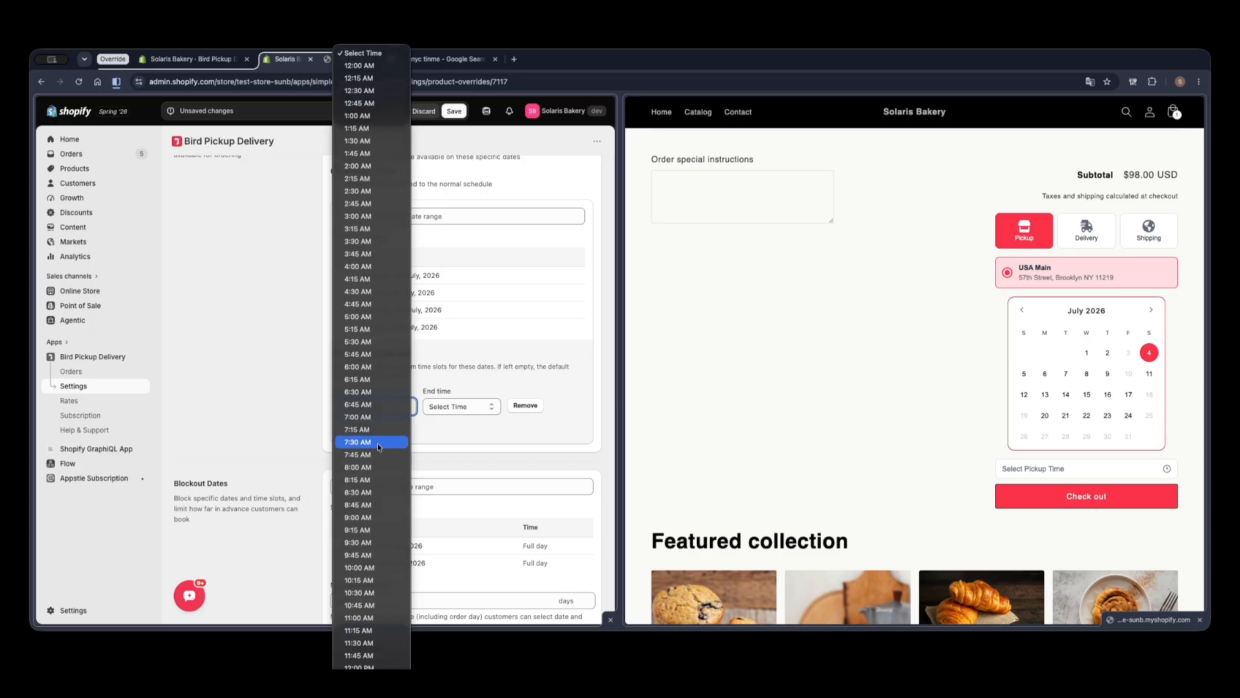
scroll(378, 444, "down", 10)
left_click(438, 413)
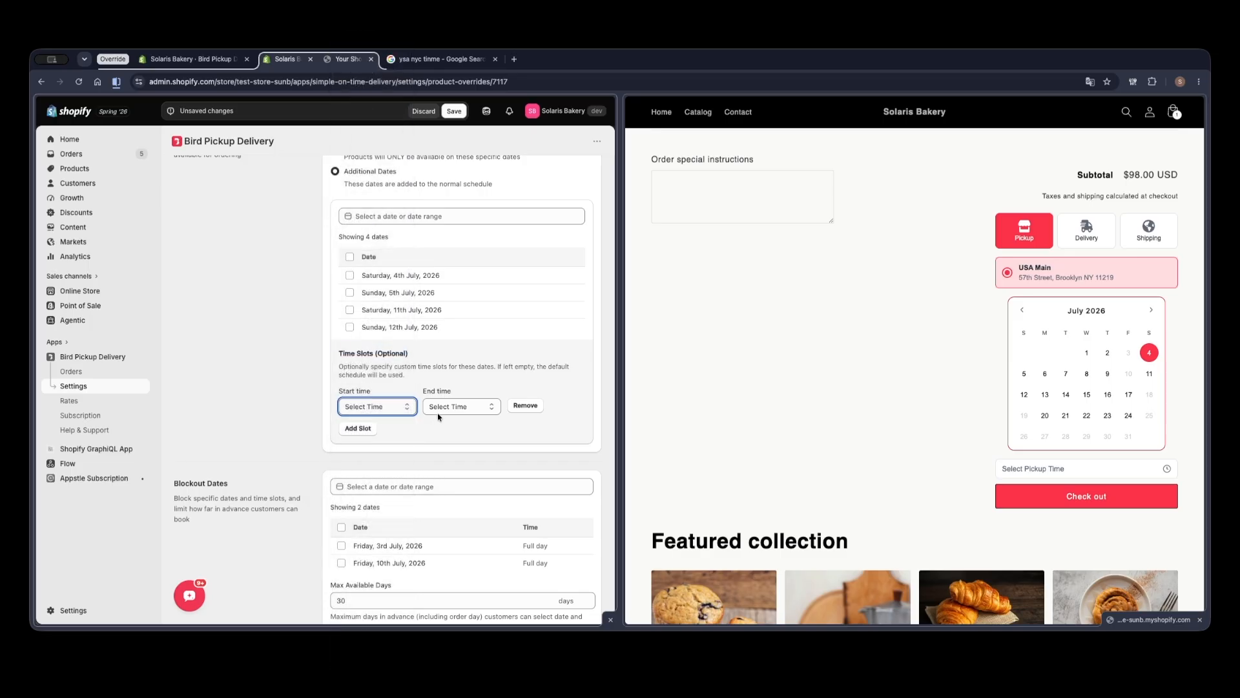
left_click(438, 412)
scroll(449, 465, "down", 5)
left_click(456, 455)
left_click(454, 110)
- Compare the pickup times offered in the storefront cart for July 4 and July 9
scroll(490, 290, "up", 2)
left_click(909, 400)
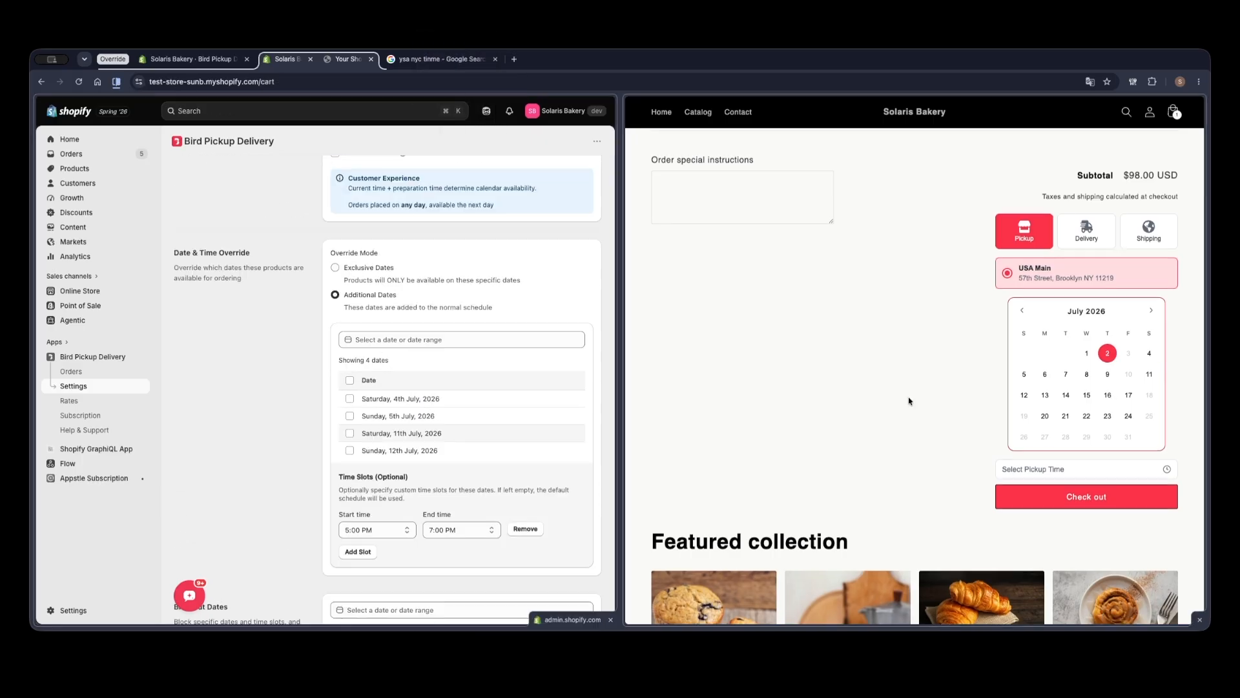
left_click(1150, 354)
left_click(1095, 469)
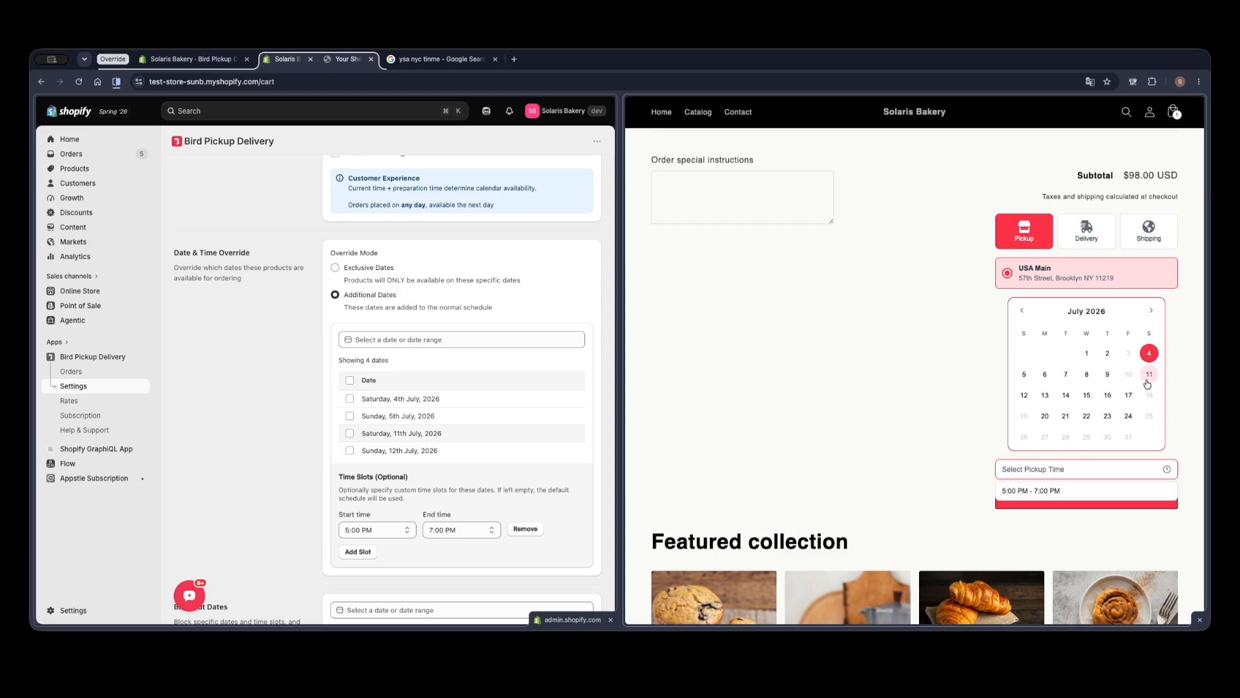
left_click(1107, 374)
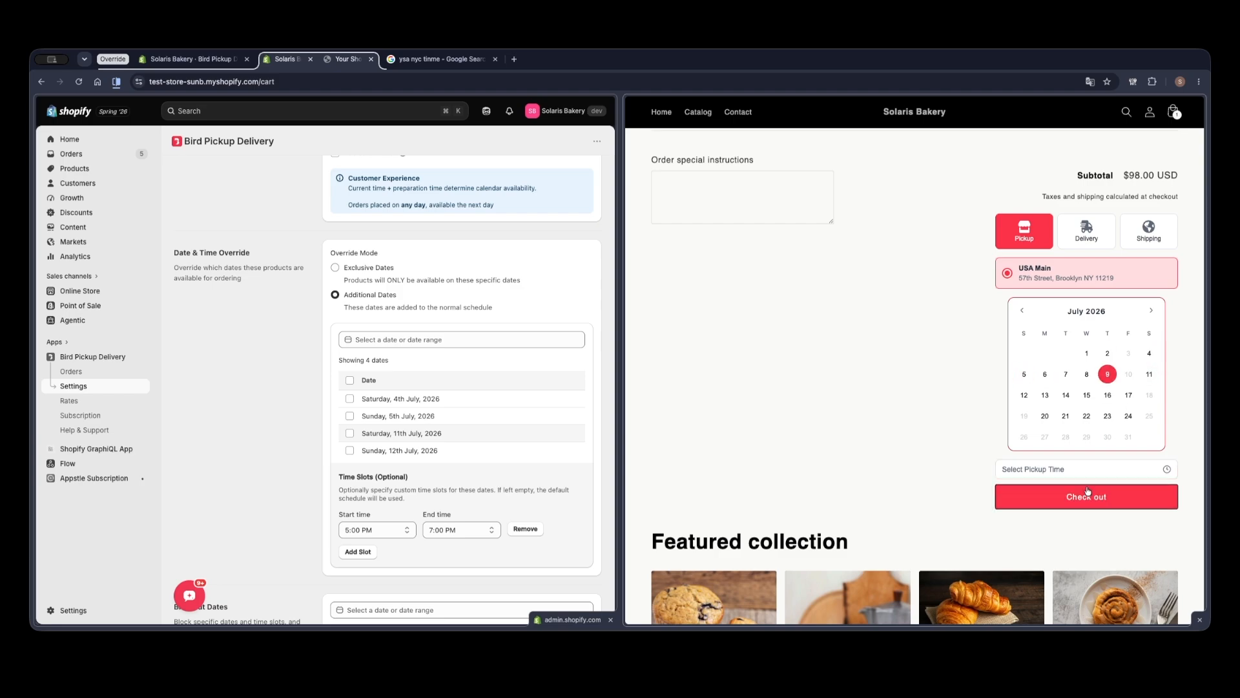
left_click(1072, 469)
left_click(969, 436)
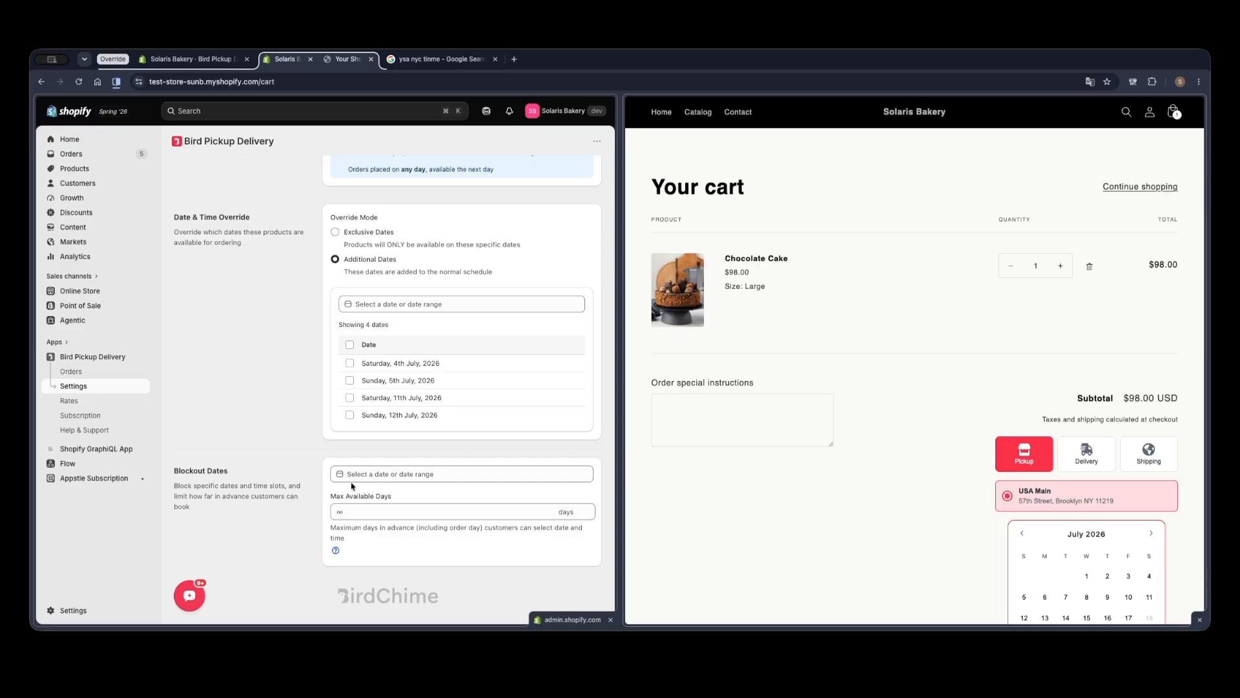
- Add July 3 and July 10, 2026 as full-day blockout dates in the override
scroll(1127, 398, "down", 3)
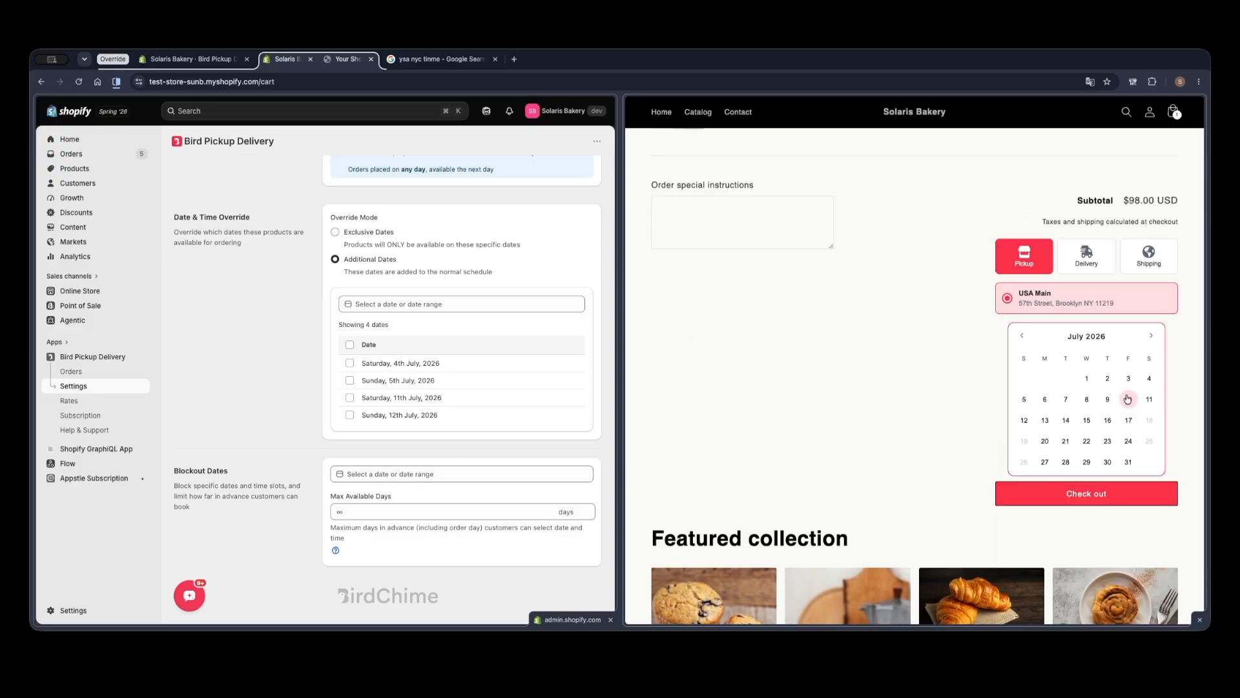
left_click(413, 304)
left_click(506, 407)
left_click(542, 332)
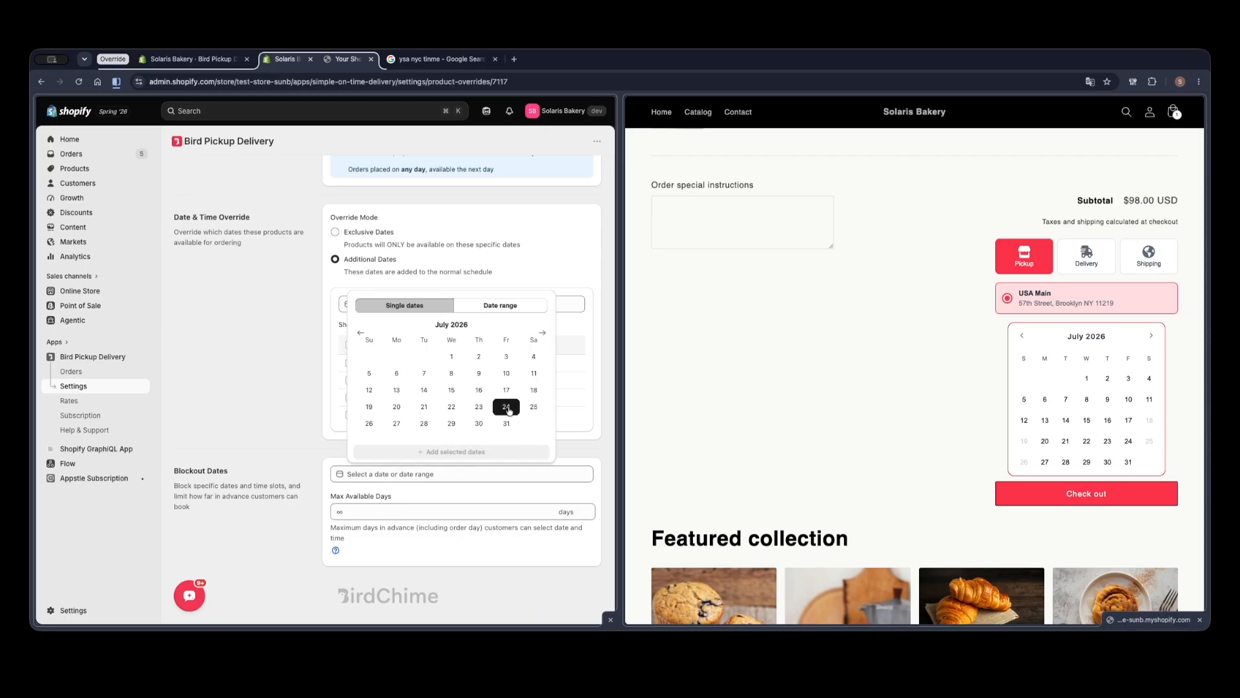
left_click(507, 357)
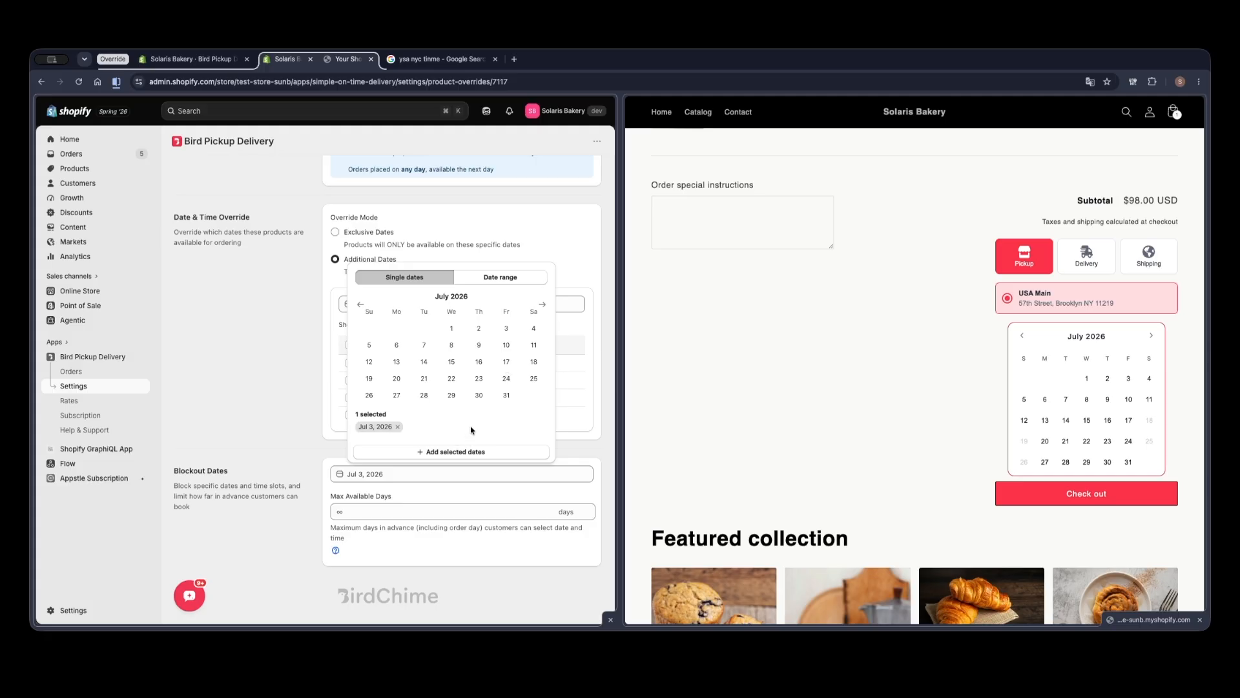
left_click(515, 353)
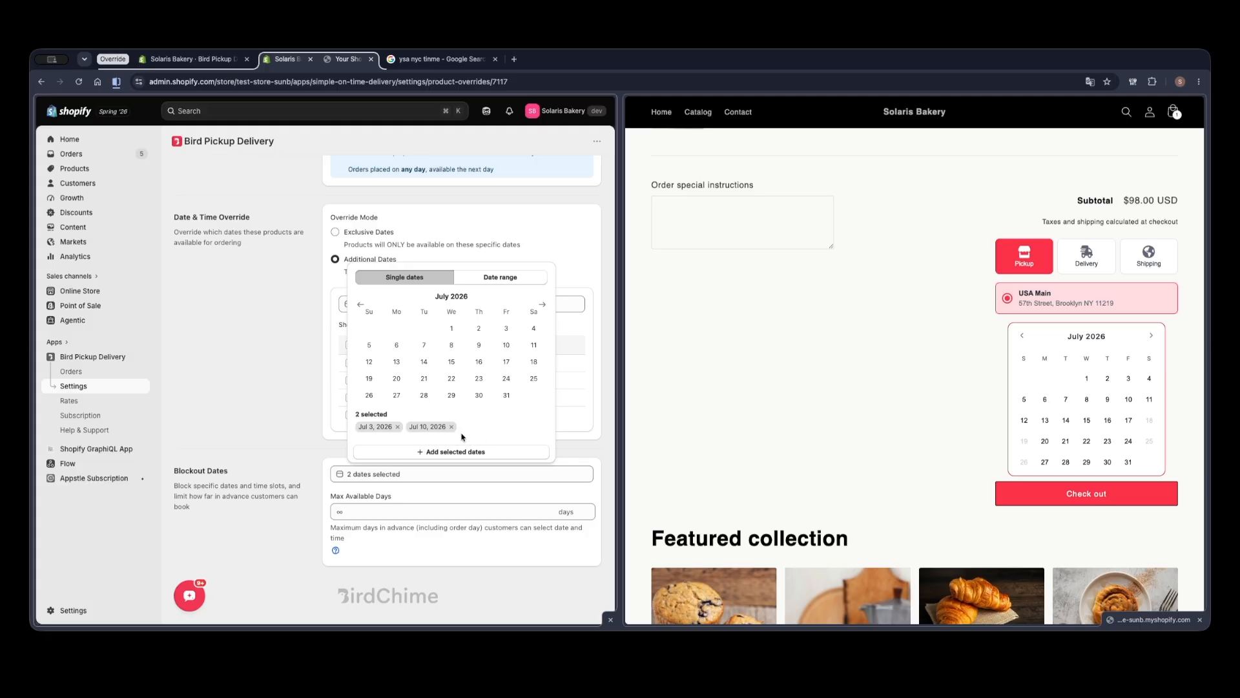
left_click(456, 451)
scroll(452, 478, "down", 2)
- Save the full-day blockouts and check the July 2026 pickup calendar in the storefront cart
left_click(454, 111)
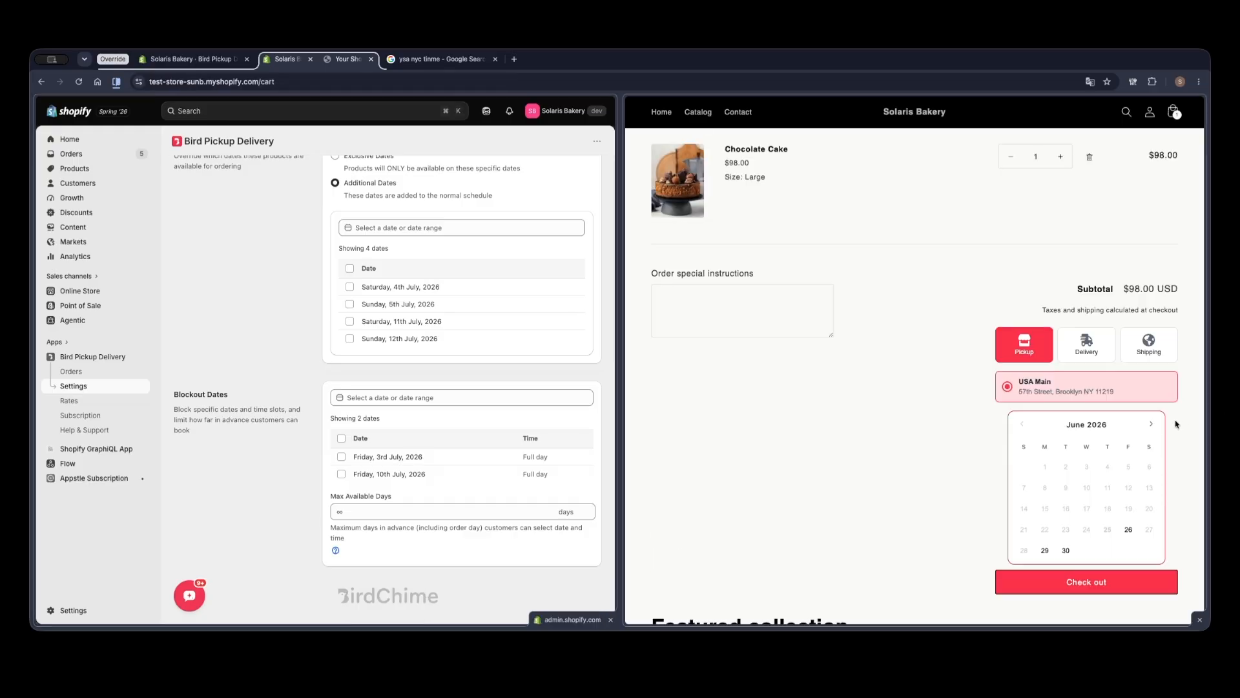
left_click(1152, 426)
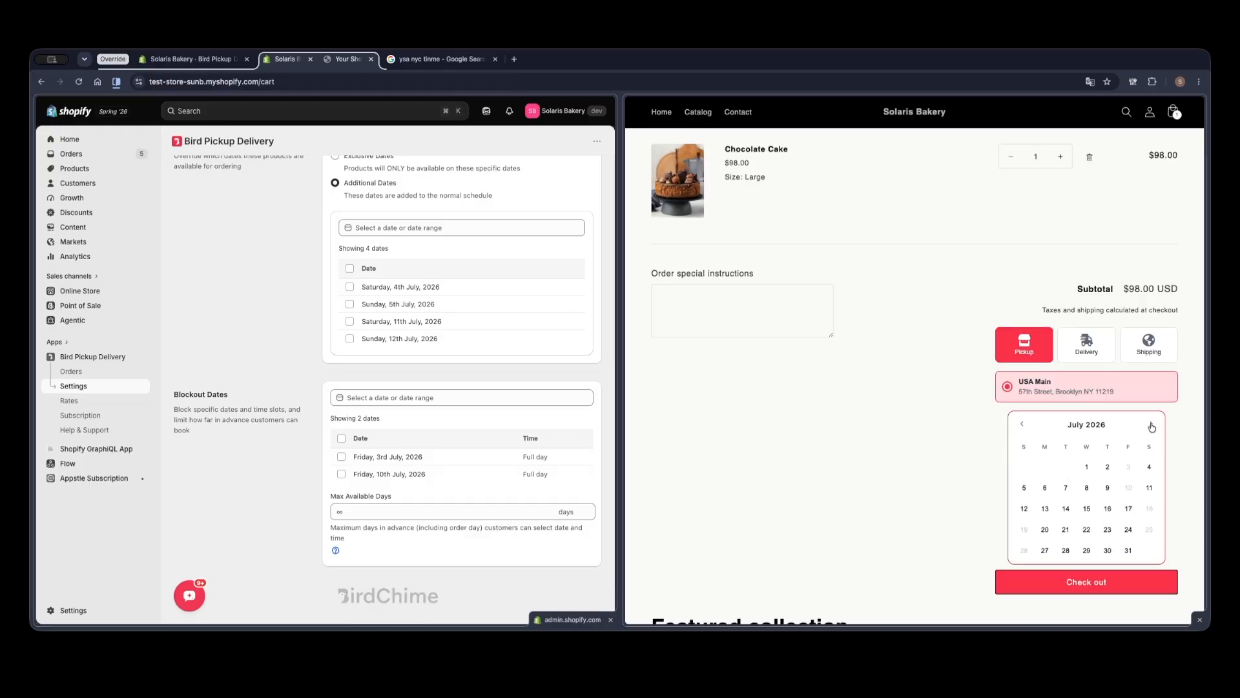
left_click(1107, 488)
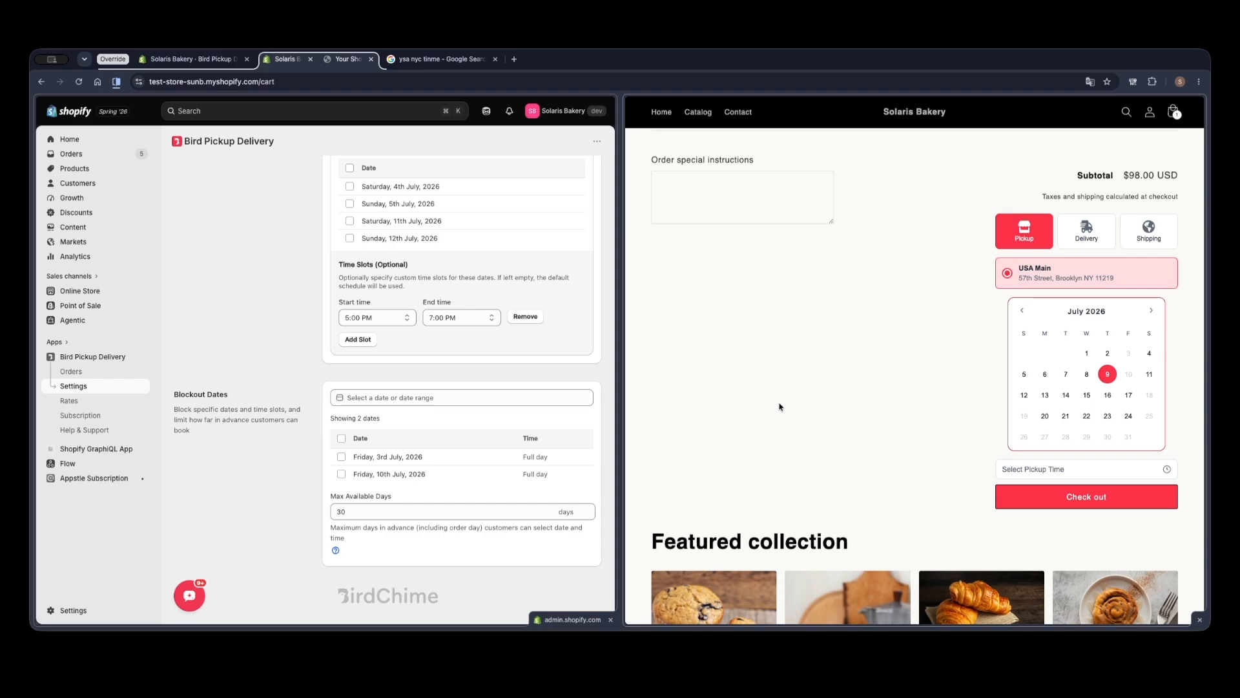
- Select July 2 and July 9, 2026 for a new blockout and check the cart's pickup times for July 2
left_click(439, 398)
left_click(478, 230)
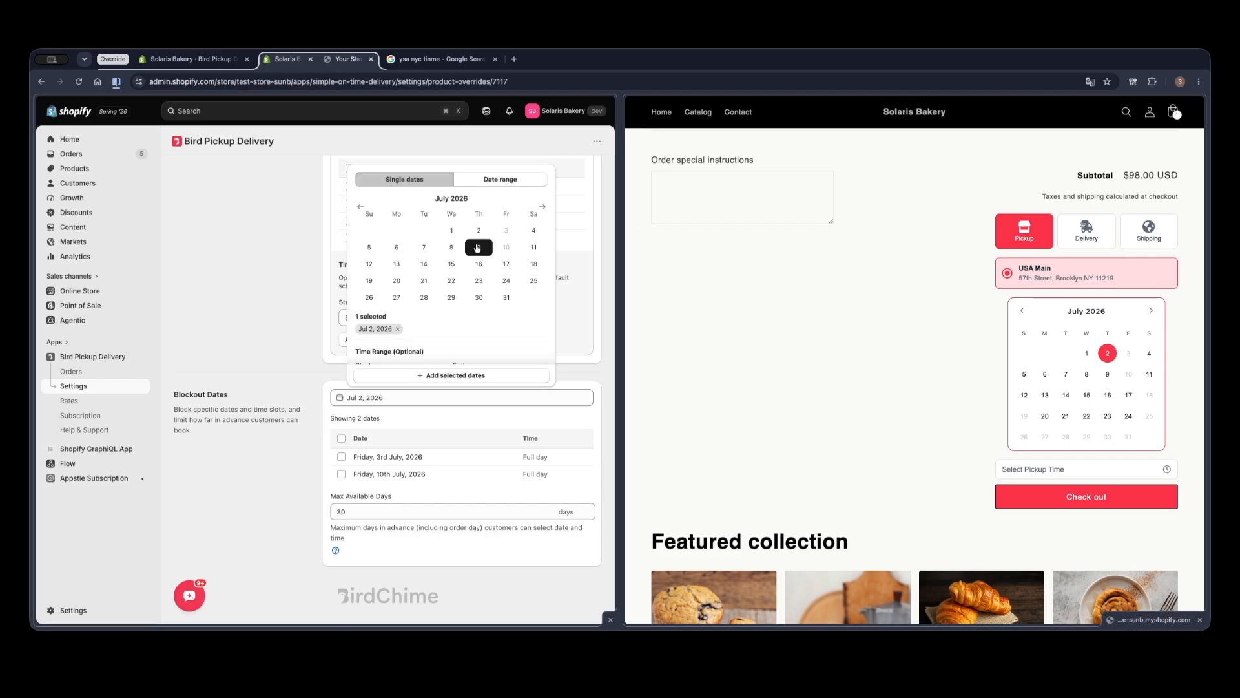
scroll(401, 336, "down", 1)
left_click(397, 347)
scroll(370, 500, "down", 5)
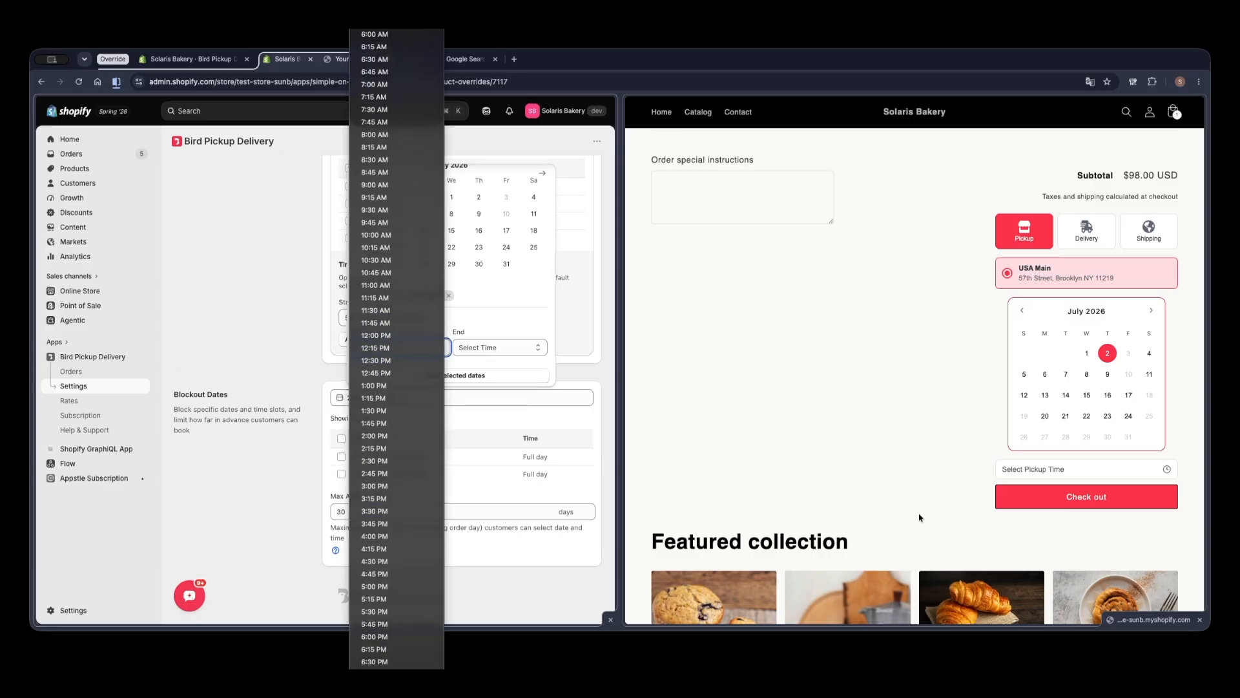
left_click(987, 432)
left_click(1087, 469)
- Set the blockout time range to 4:00 PM to 6:00 PM and add it for the selected dates
left_click(397, 347)
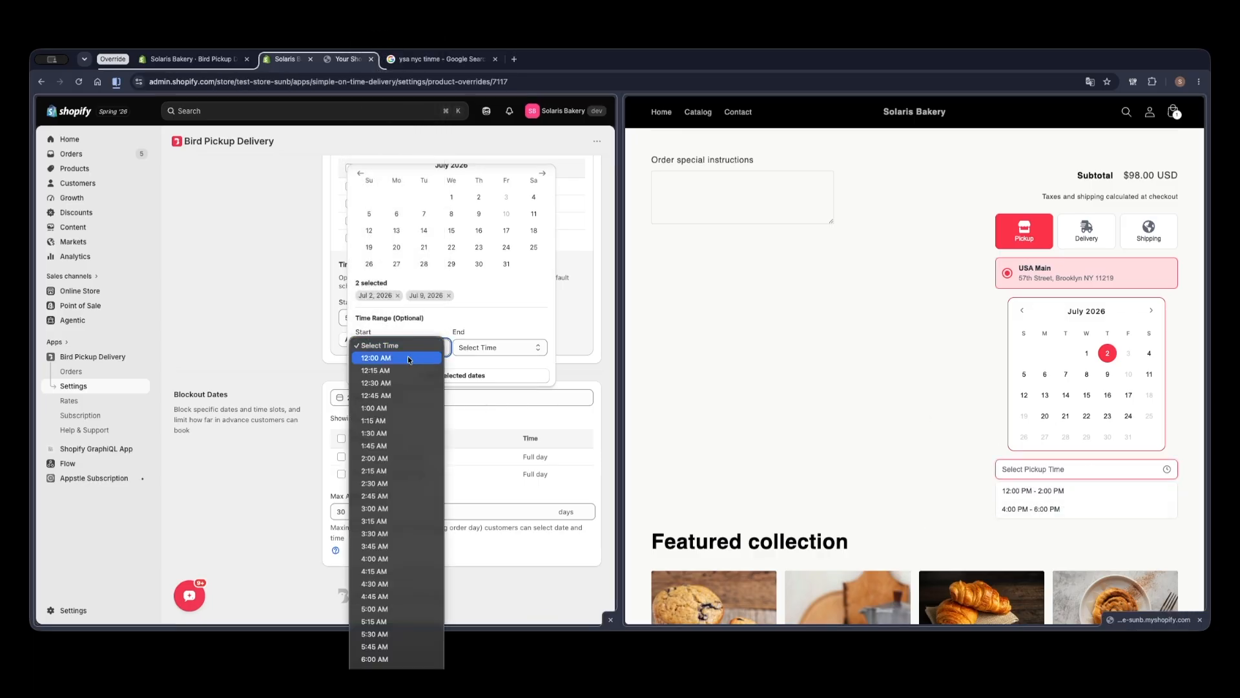
scroll(413, 462, "down", 3)
left_click(387, 298)
scroll(484, 349, "down", 1)
left_click(497, 350)
scroll(486, 323, "down", 5)
left_click(478, 511)
left_click(469, 377)
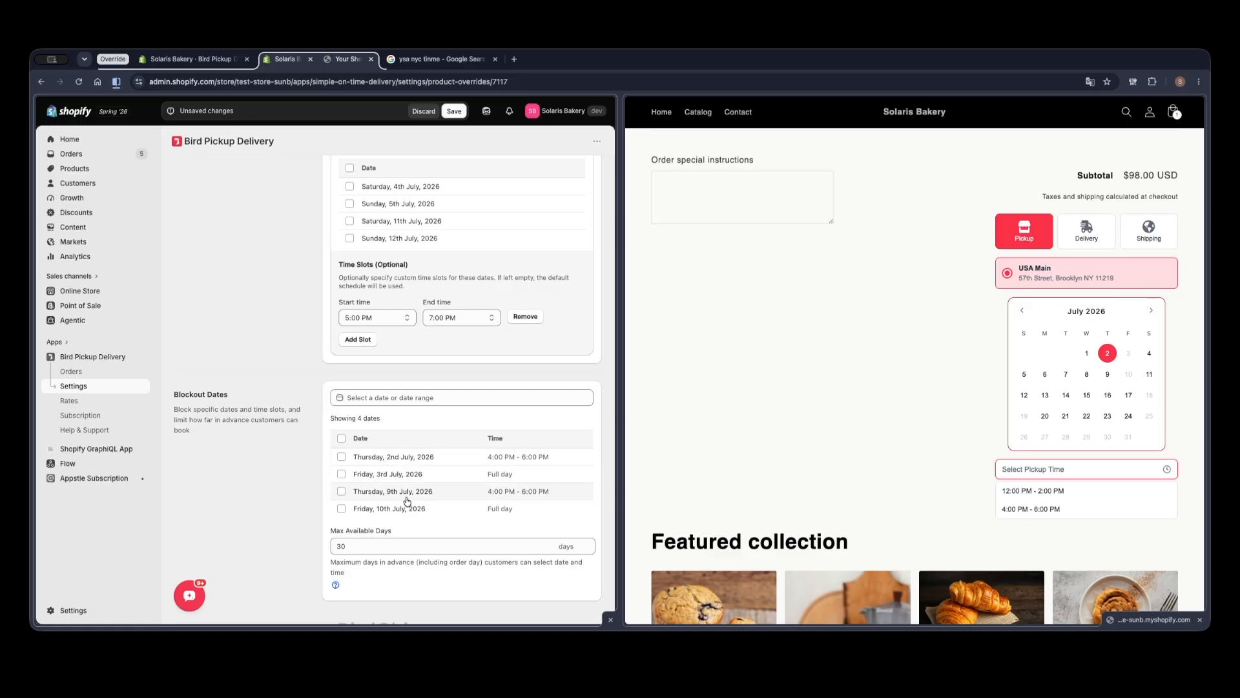
- Save the timed blockouts and bring up July 2026 in the storefront cart's pickup calendar
left_click(454, 111)
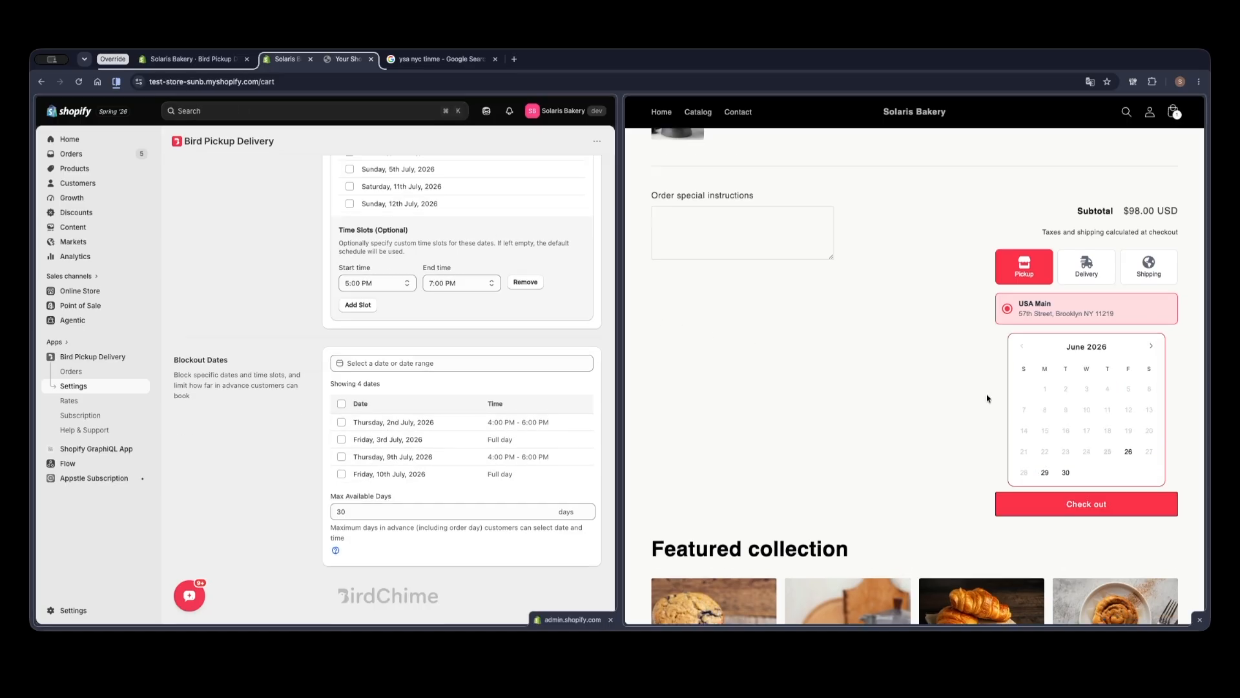
scroll(988, 398, "down", 1)
left_click(1151, 334)
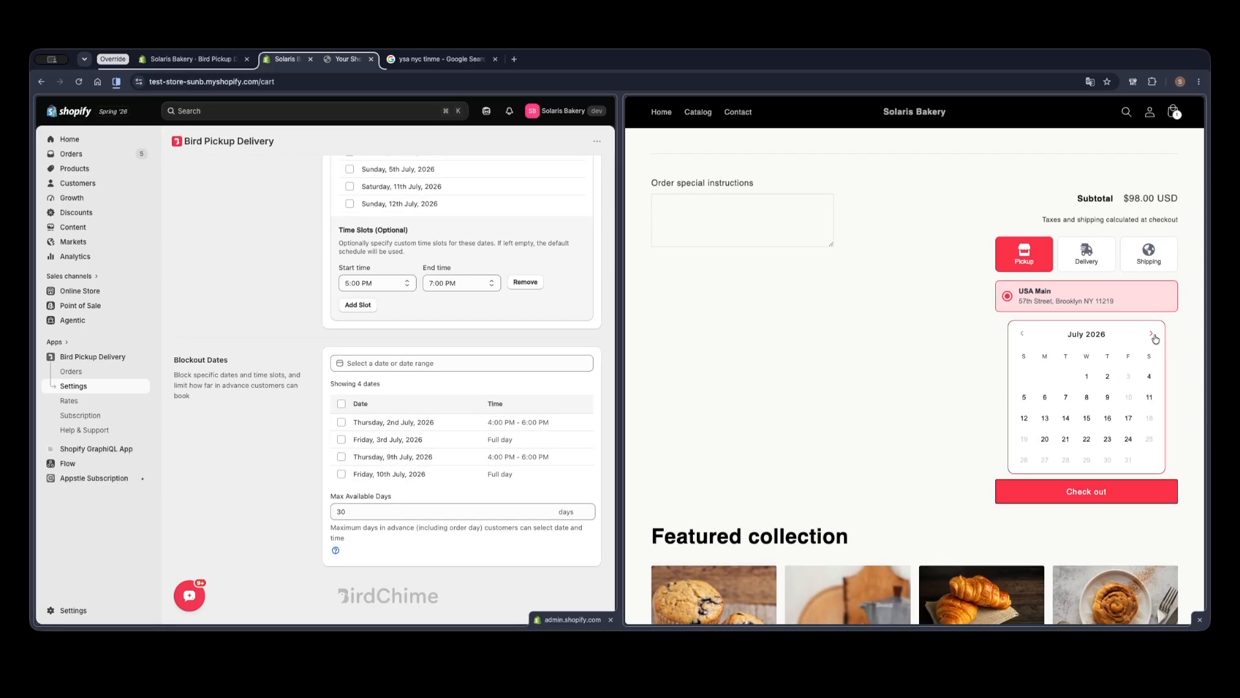
- Choose July 2, 2026 in the cart's pickup calendar and check its available pickup times
left_click(1109, 377)
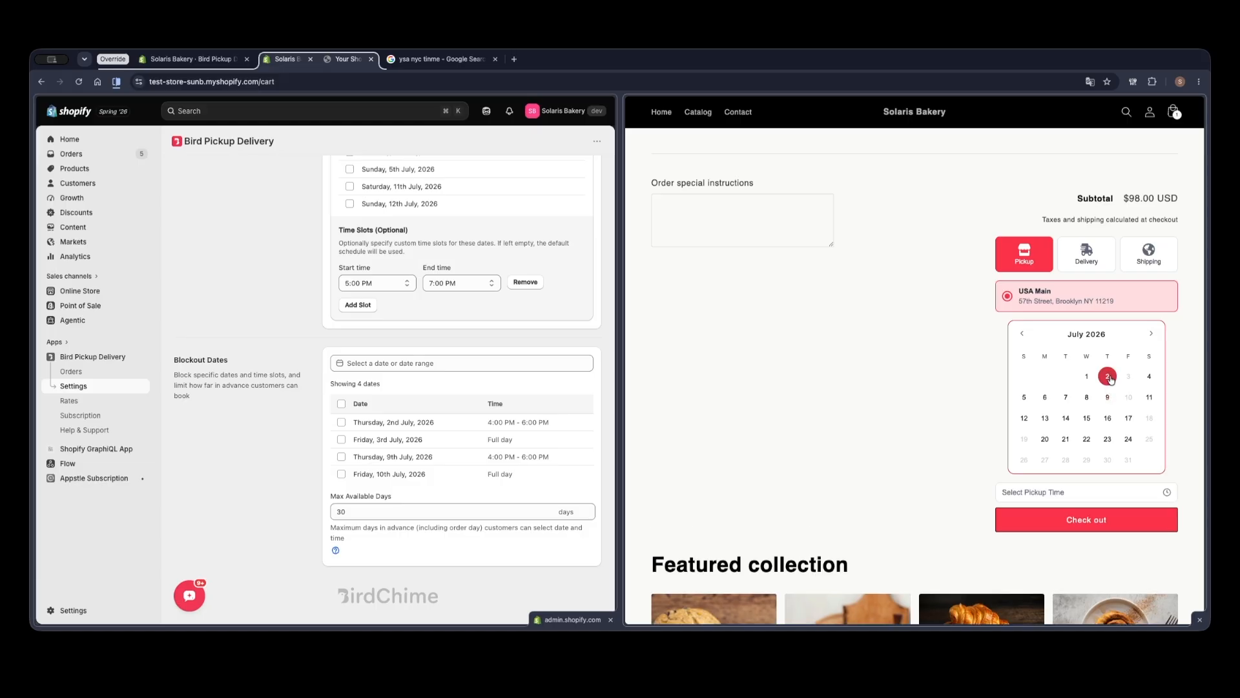
left_click(1062, 496)
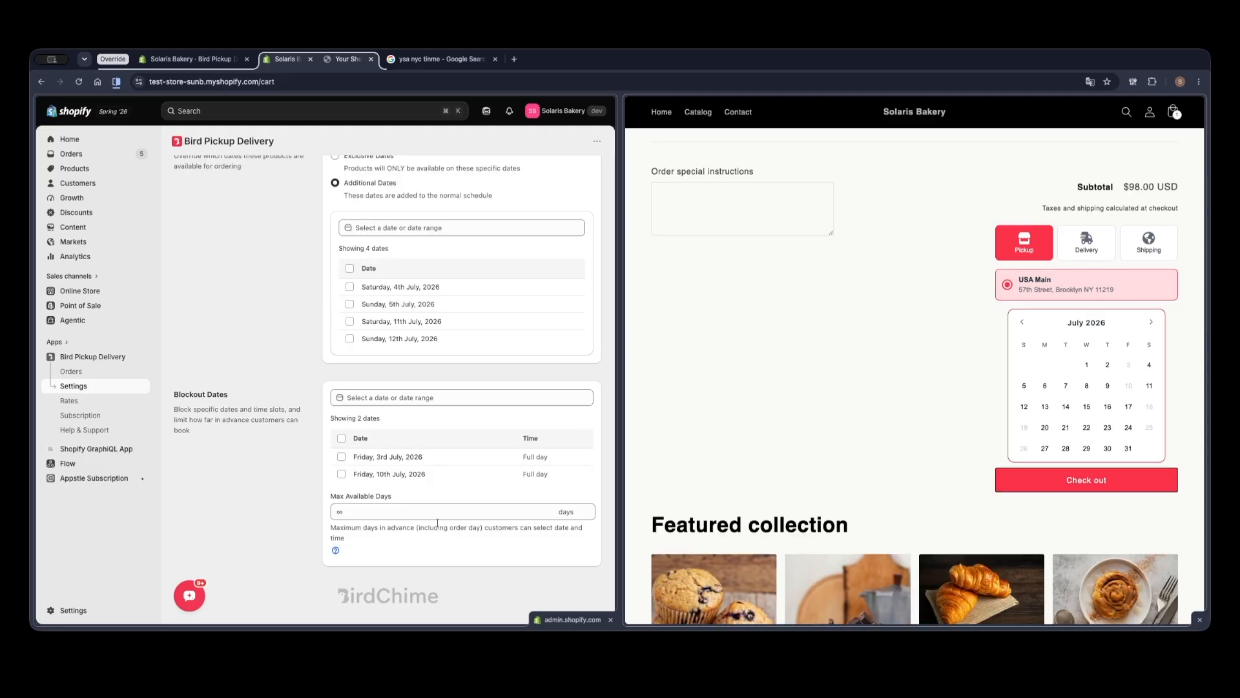
- Set the override's maximum available days to 30 and save the settings
left_click(431, 512)
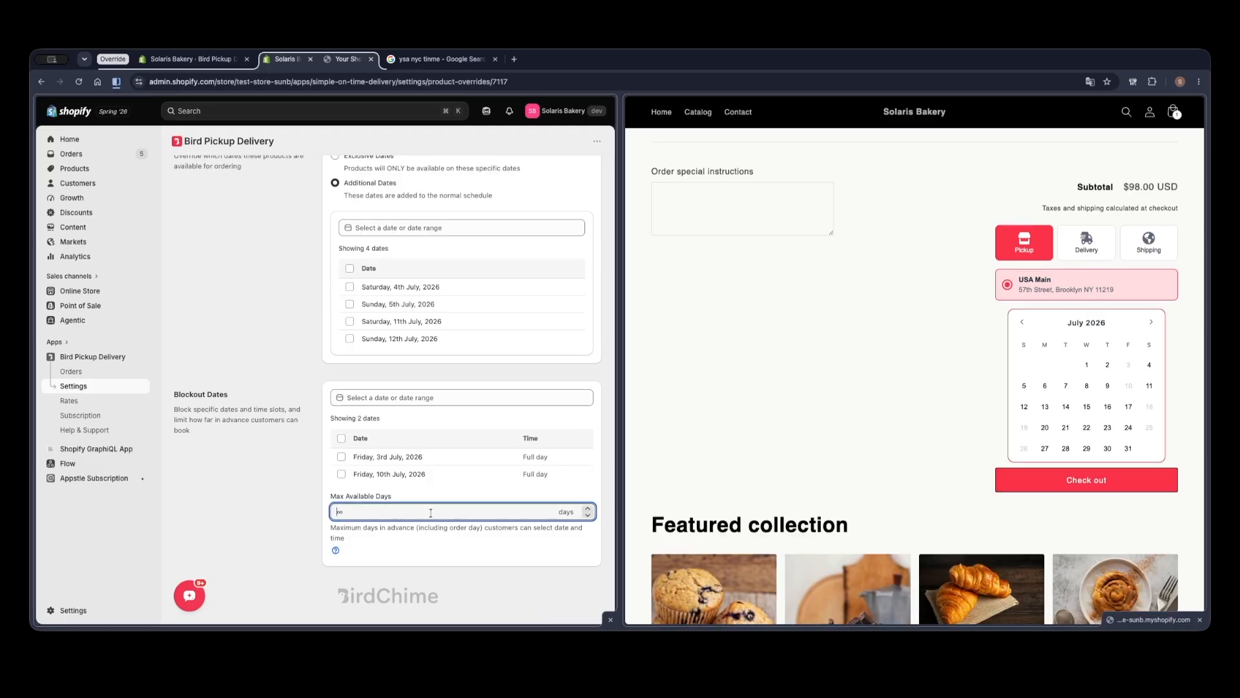
type("30")
left_click(398, 559)
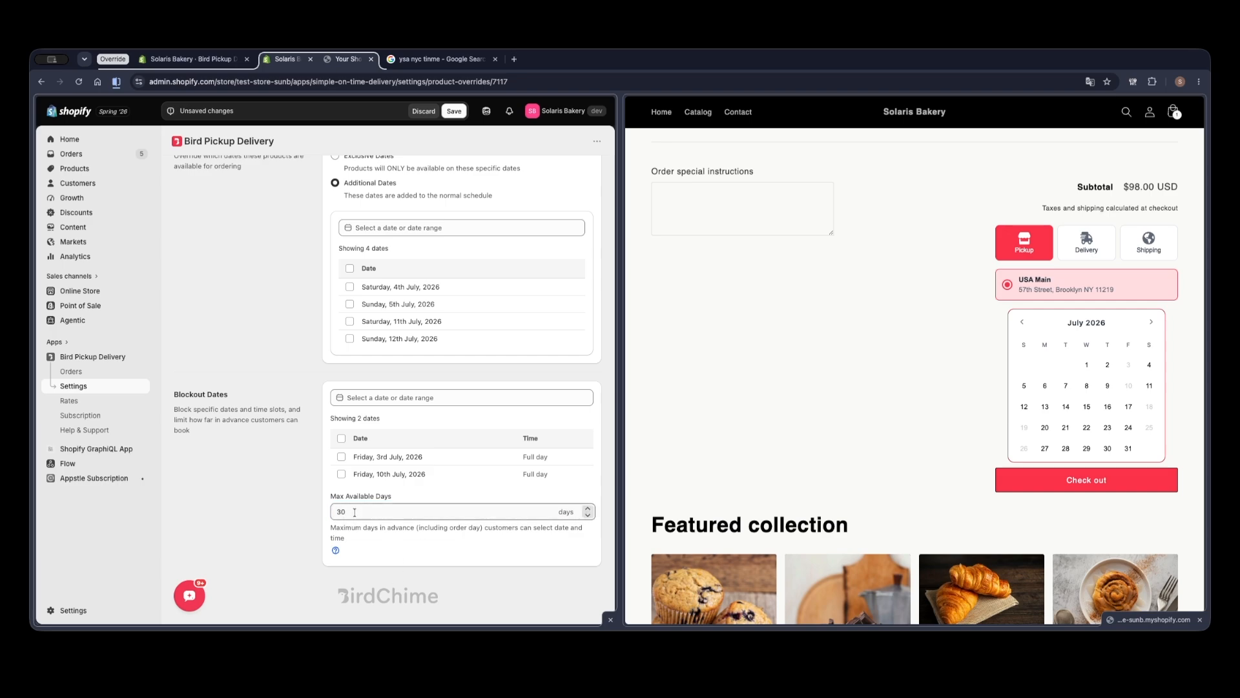
left_click(447, 114)
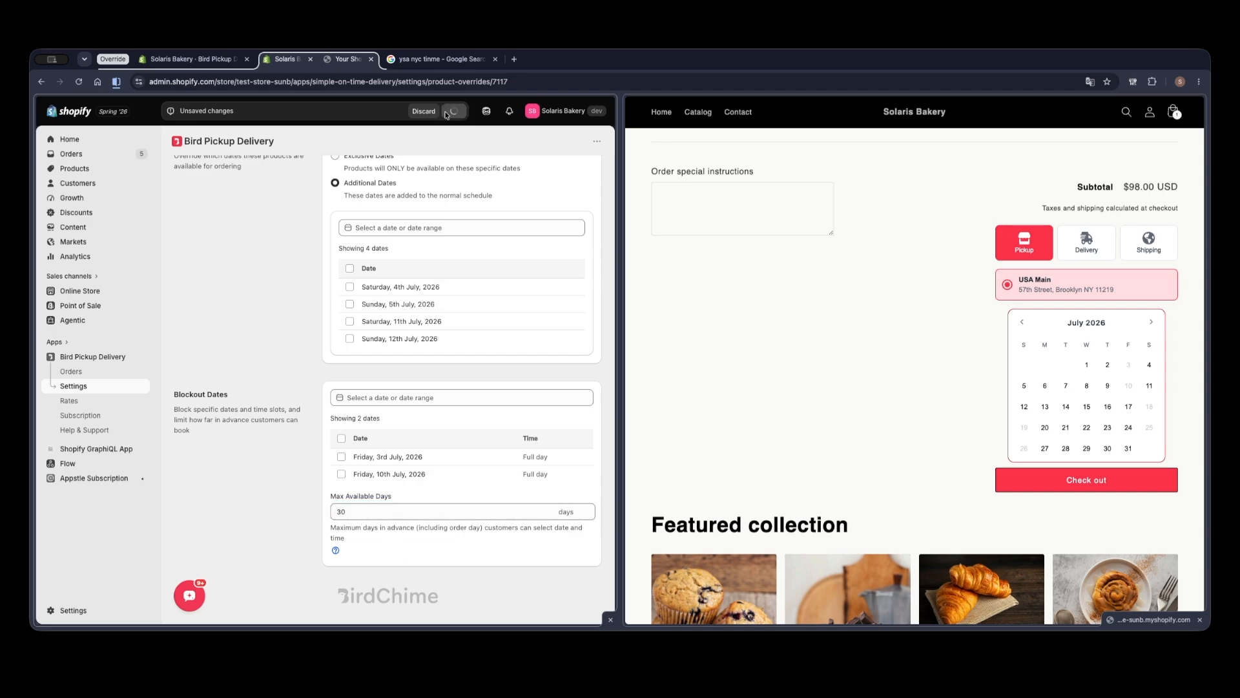
- Reload the storefront cart and check pickup date availability across July and August 2026
left_click(685, 299)
key("super+r")
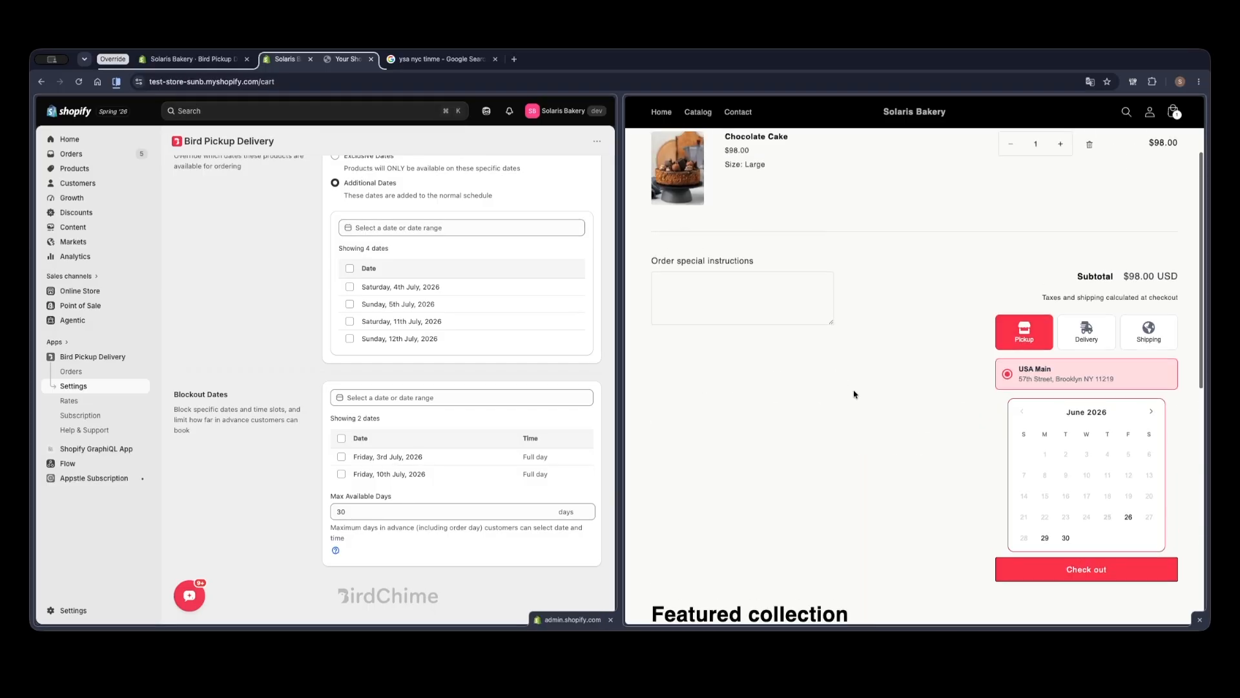
left_click(1156, 412)
scroll(1068, 516, "down", 1)
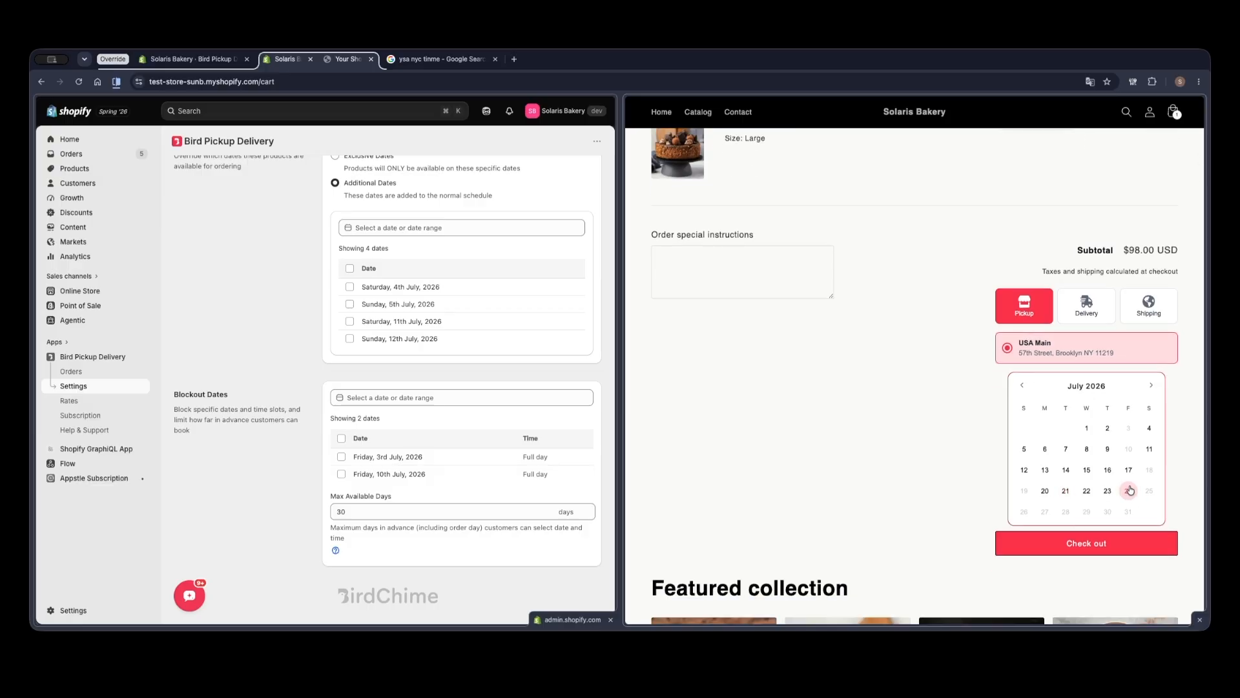
left_click(1152, 386)
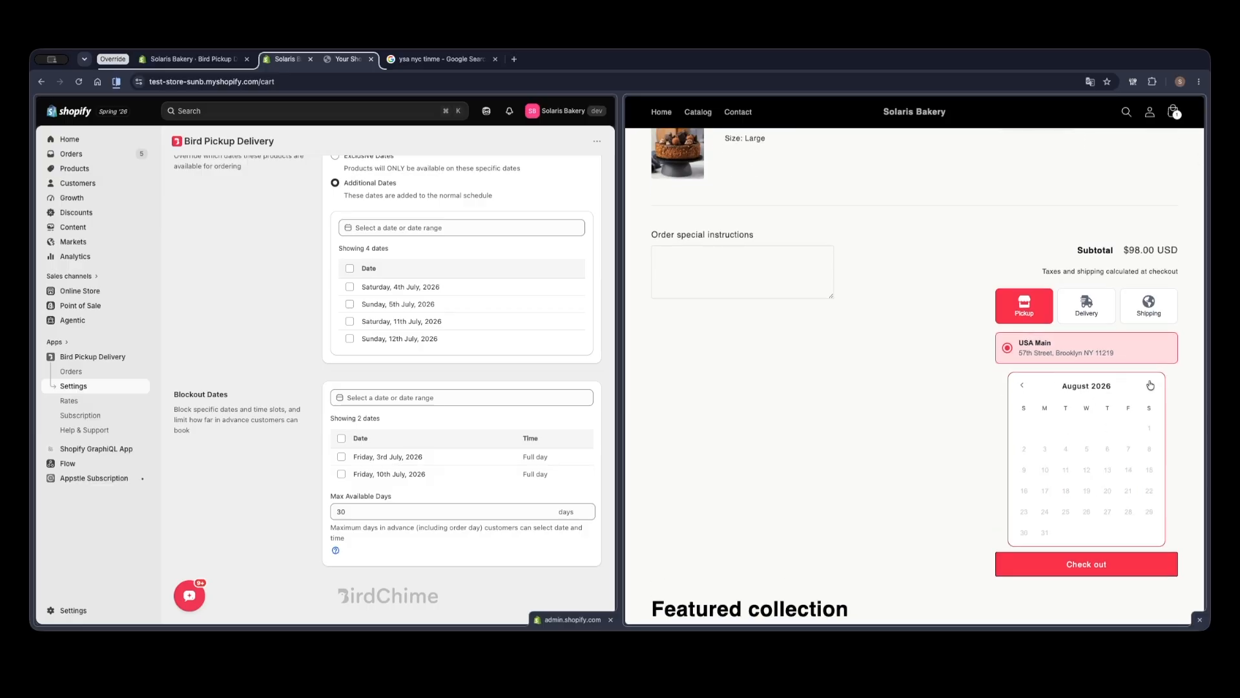
left_click(1021, 385)
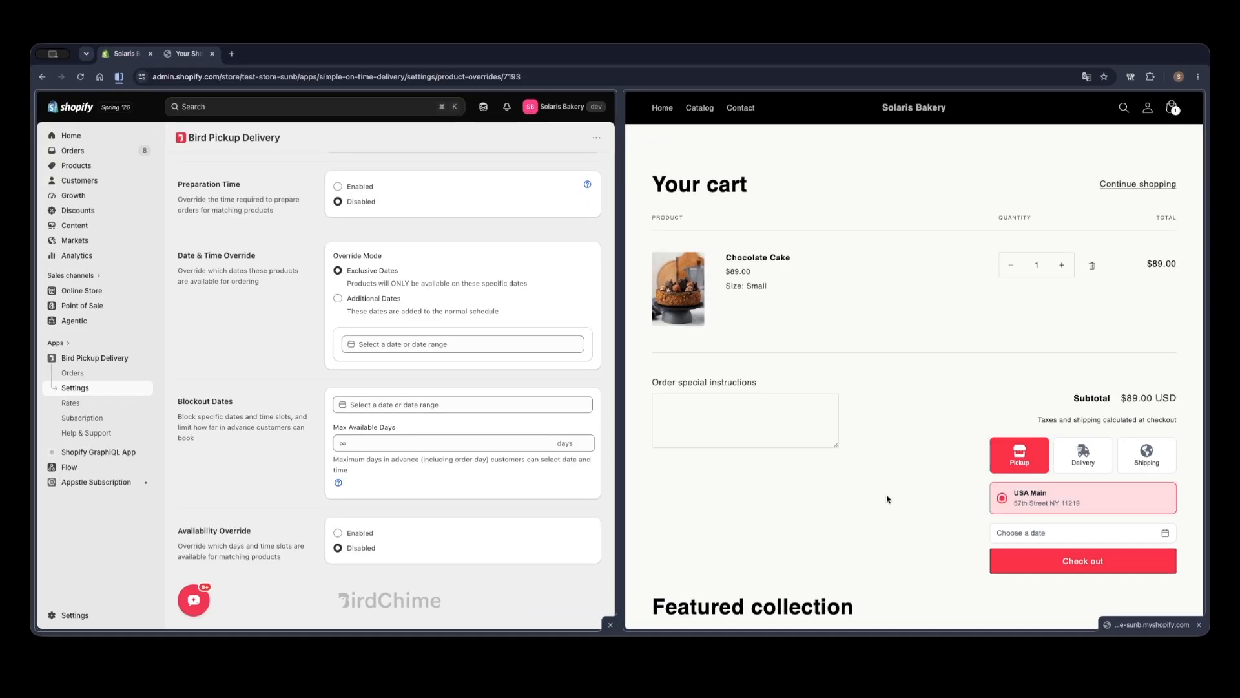
- Review the small Chocolate Cake's override settings and check the July 2026 pickup dates in its cart
scroll(589, 482, "up", 7)
scroll(463, 465, "down", 7)
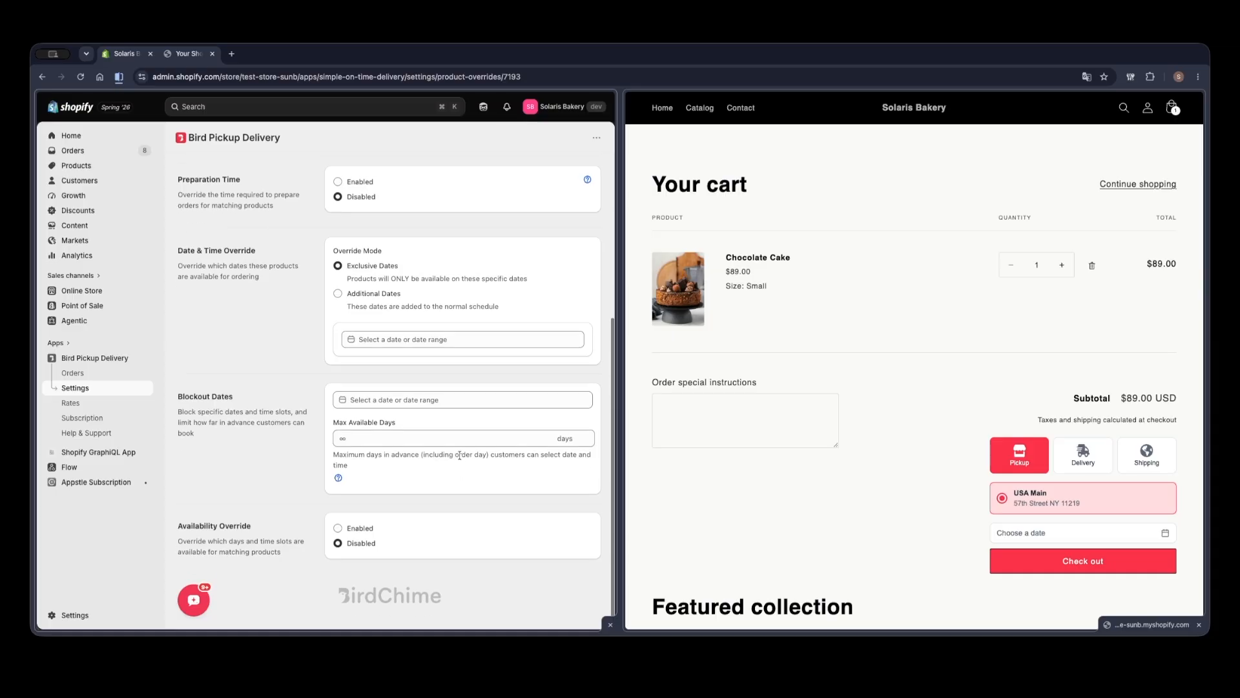
scroll(1092, 373, "down", 3)
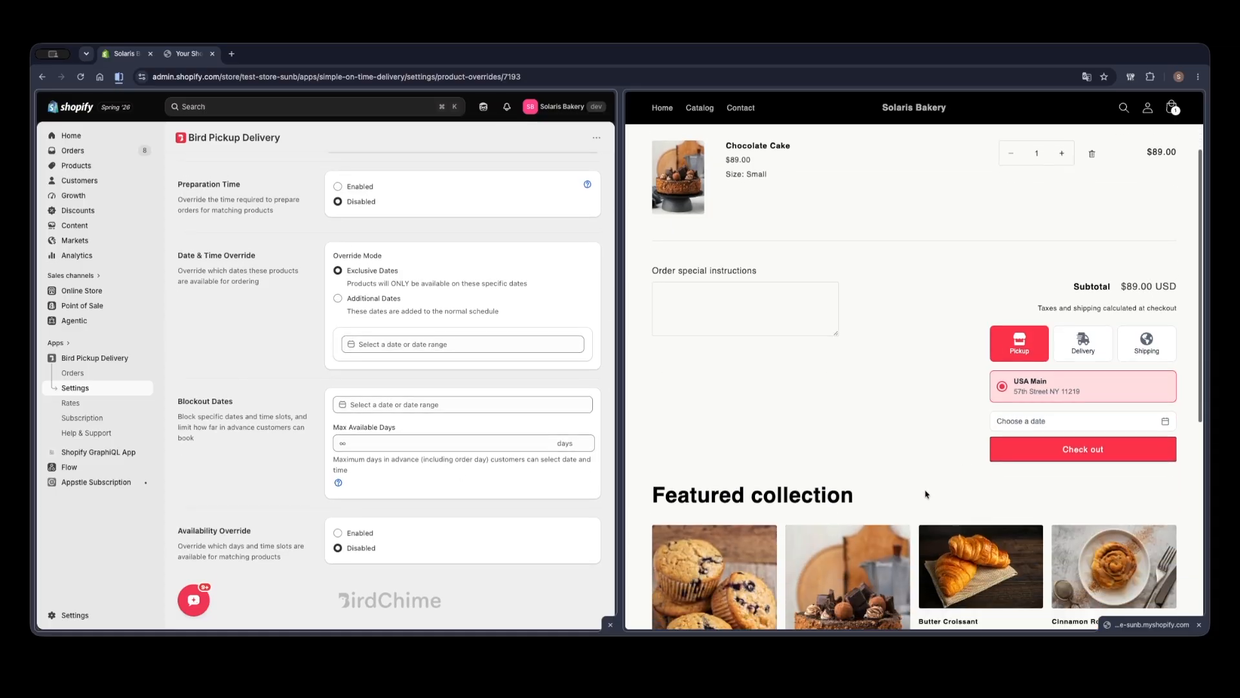
left_click(1047, 393)
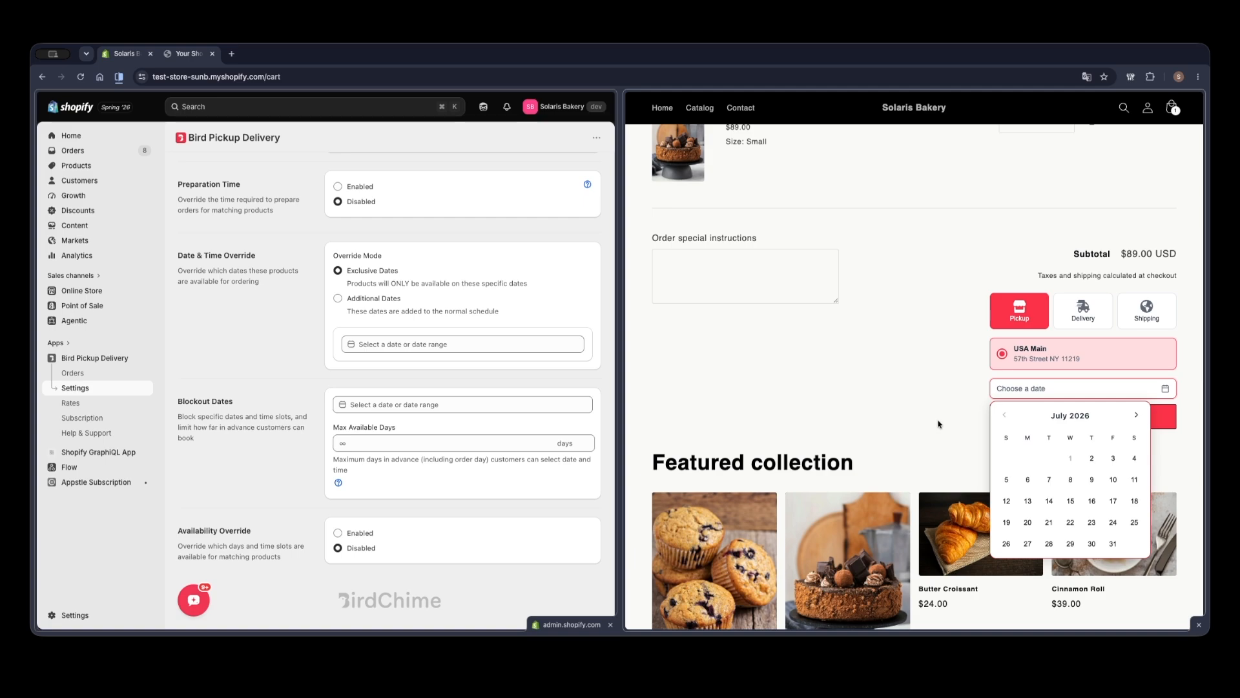
left_click(971, 423)
- Enable the availability override and turn on Friday pickup with a 9:00 AM to 10:00 AM time slot
left_click(338, 533)
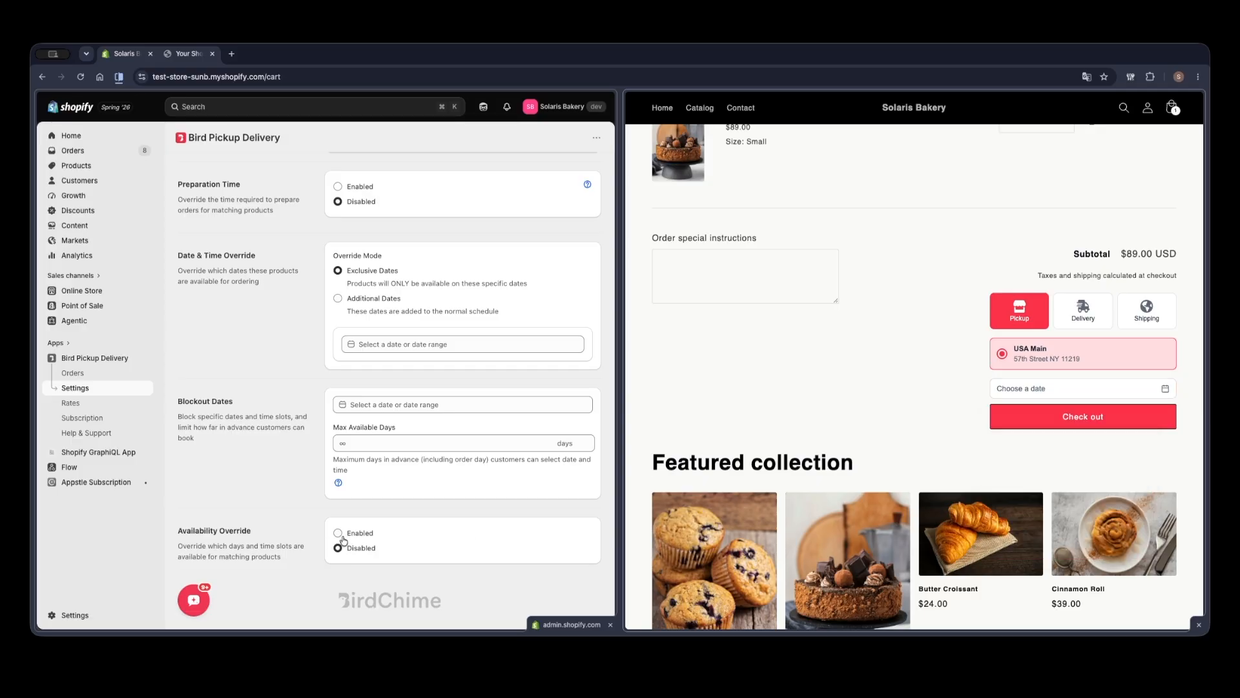
scroll(253, 541, "down", 1)
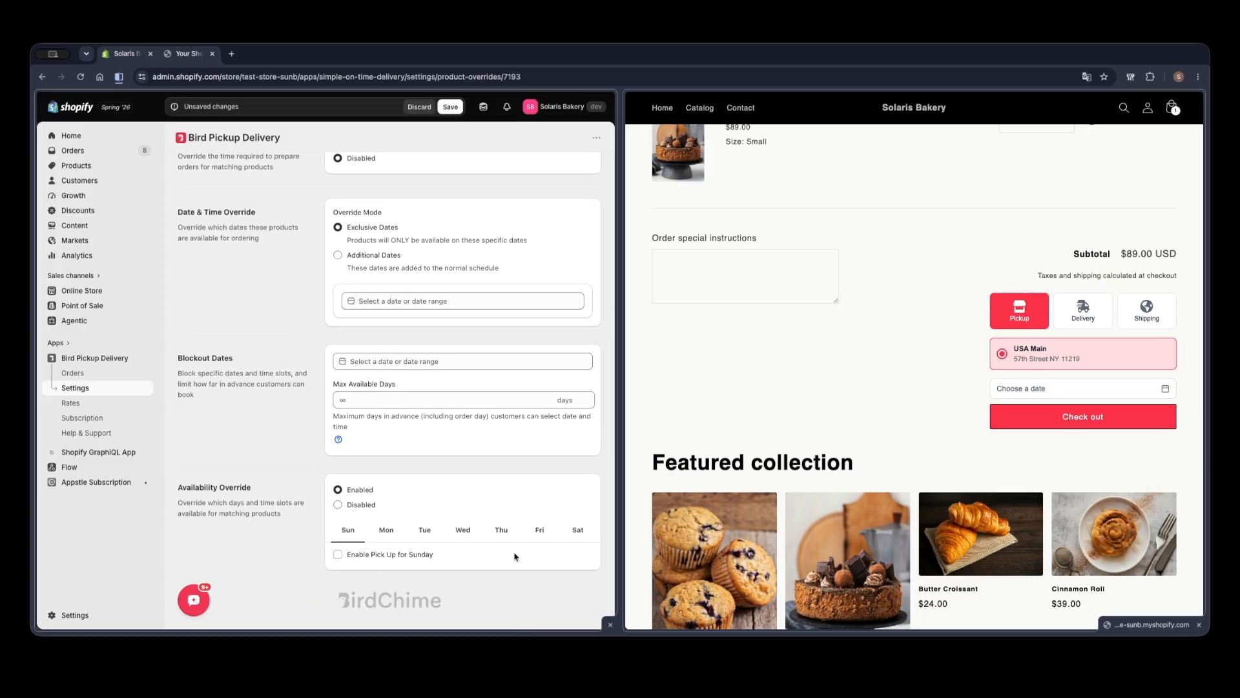
left_click(540, 530)
left_click(394, 555)
scroll(414, 549, "down", 2)
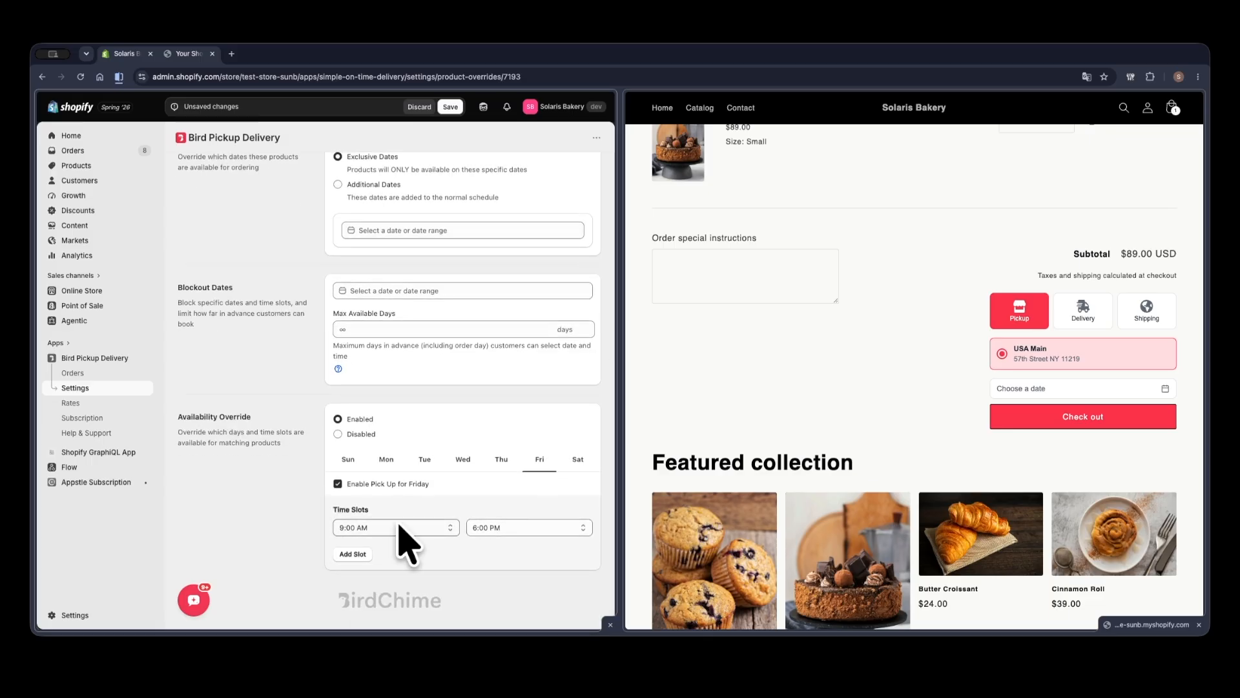
left_click(516, 527)
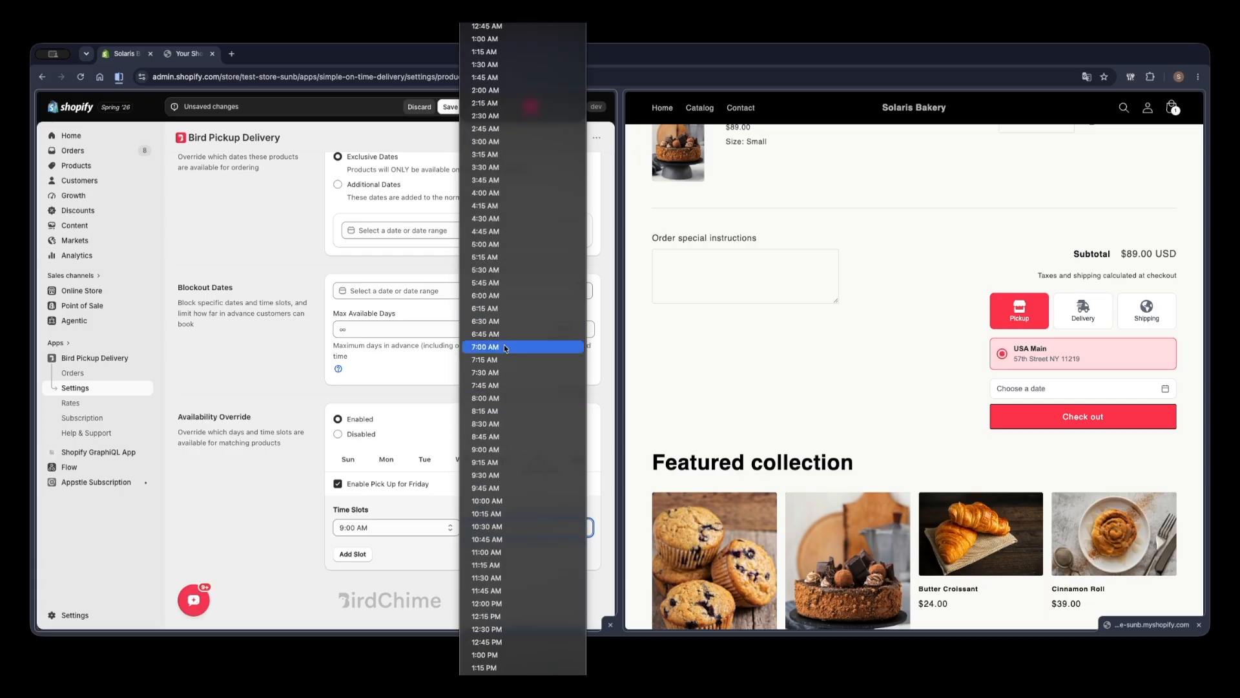
left_click(504, 500)
- Turn on Saturday pickup with a 9:00 AM to 10:00 AM time slot and save the override
left_click(578, 460)
left_click(371, 560)
scroll(388, 549, "down", 2)
left_click(516, 527)
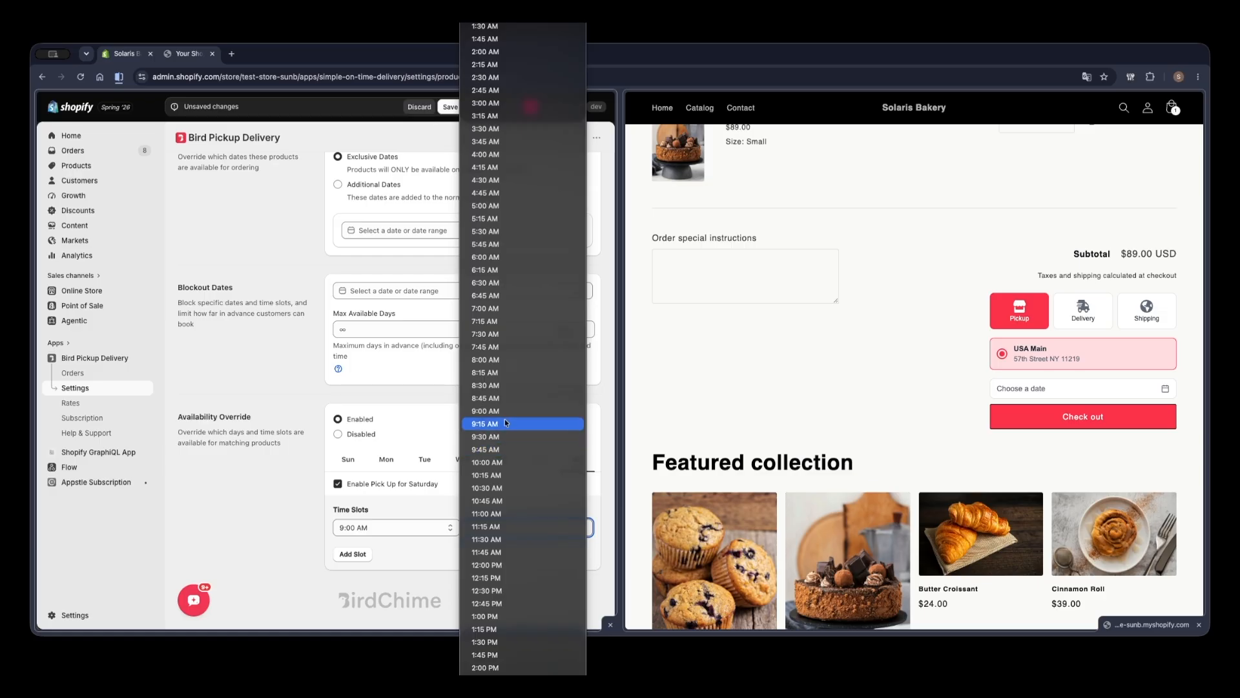
left_click(505, 462)
scroll(387, 549, "up", 2)
left_click(444, 109)
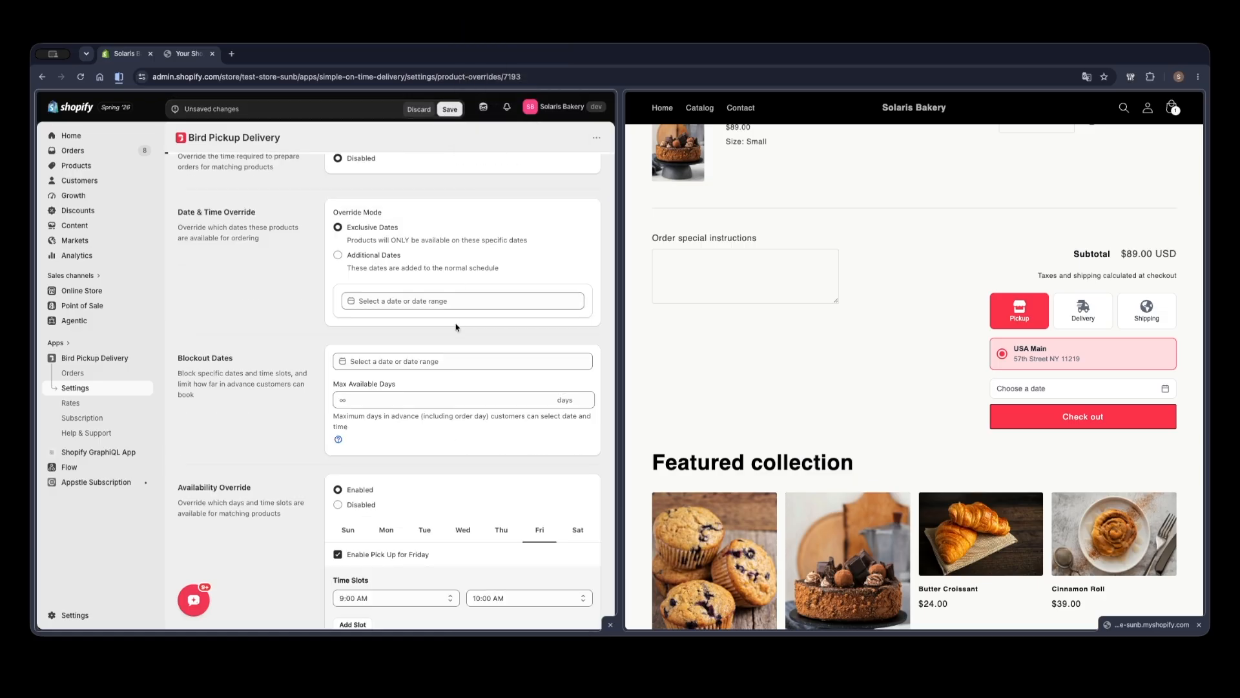
- Refresh the storefront cart and choose July 24, 2026 in the pickup calendar to verify the weekday availability
scroll(342, 484, "down", 2)
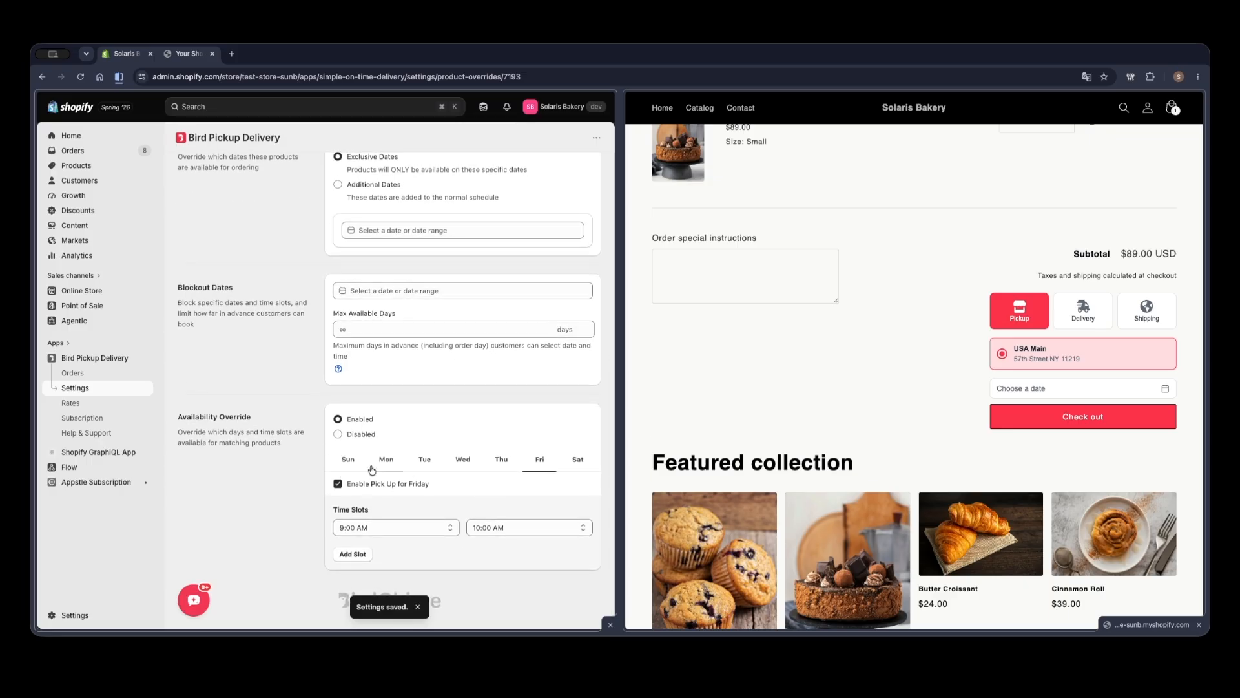
scroll(333, 400, "up", 5)
double_click(349, 306)
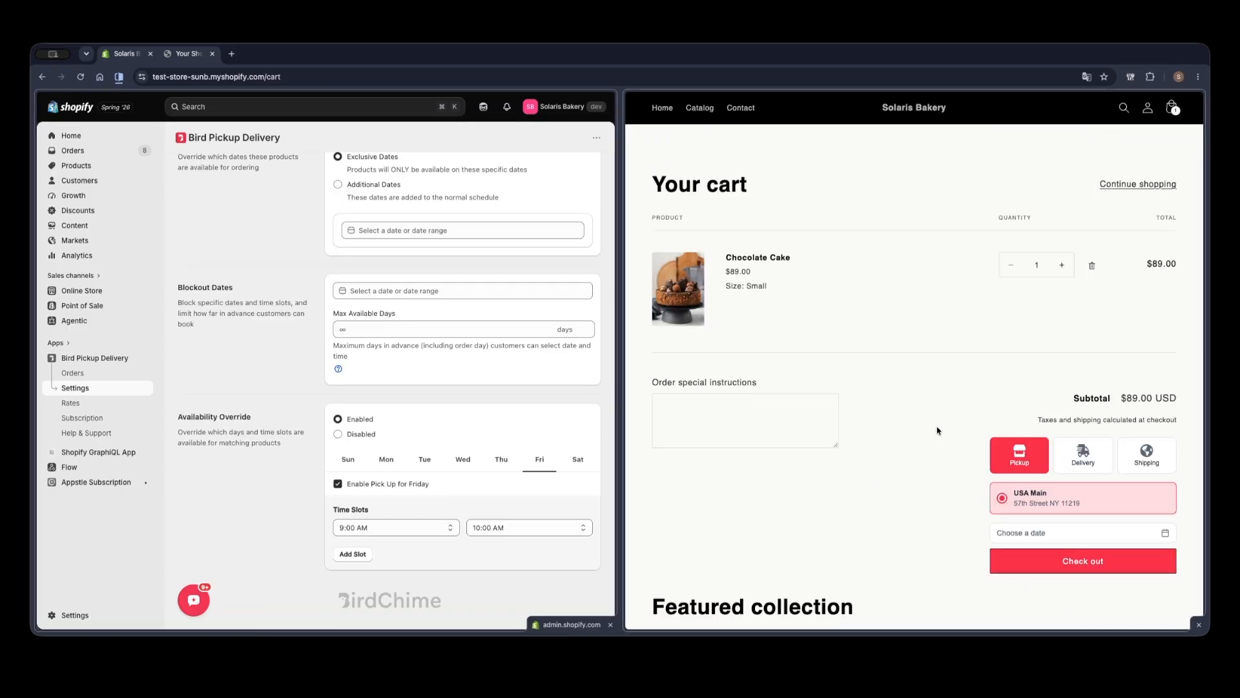
scroll(938, 431, "down", 3)
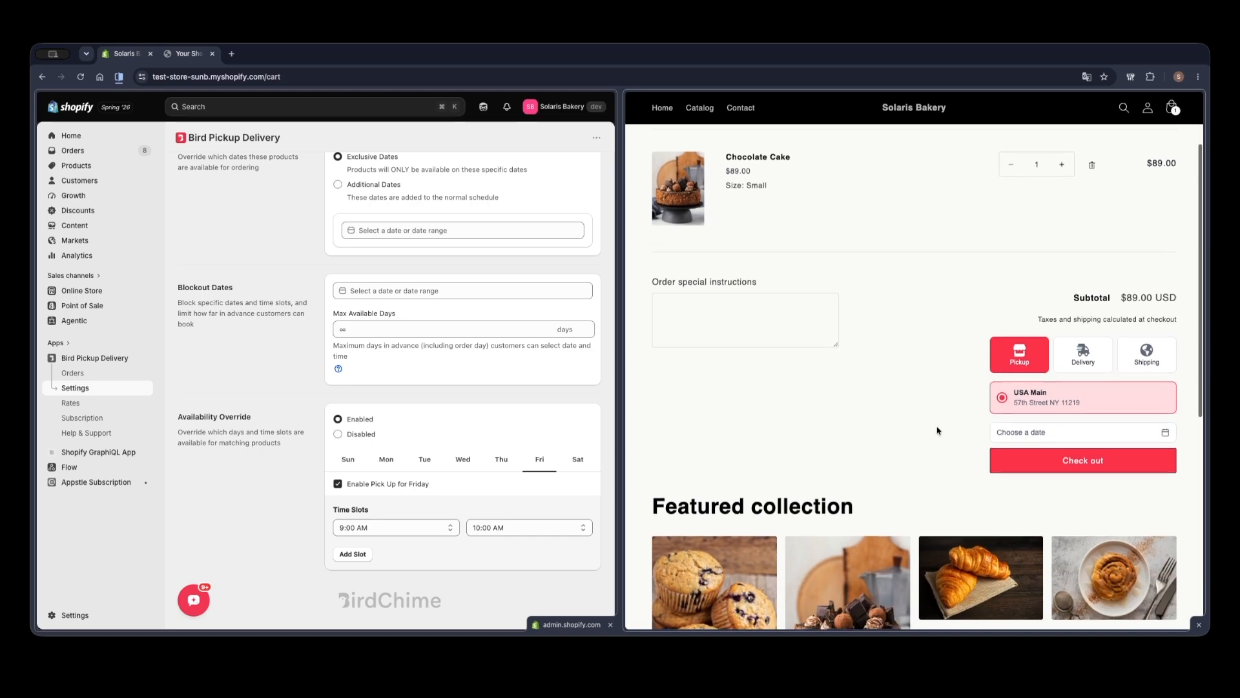
left_click(1077, 413)
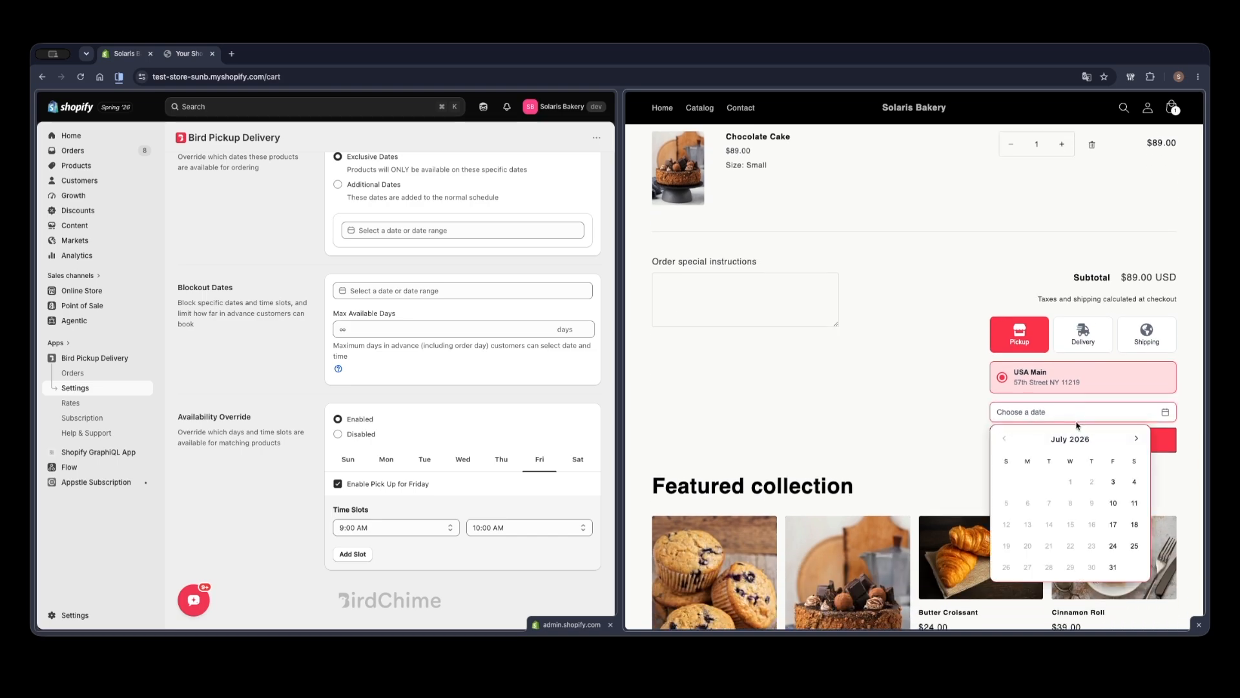
left_click(1112, 546)
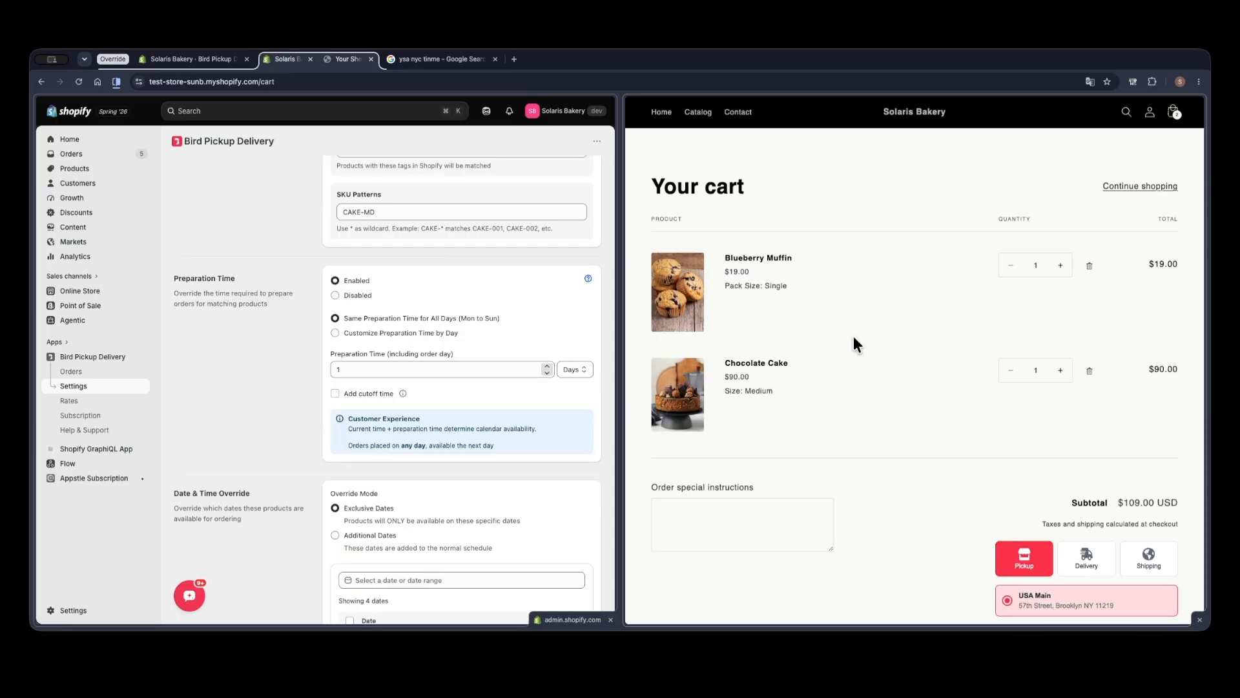
- Examine the schedule conflict notice in the cart holding the Blueberry Muffin and the medium Chocolate Cake
scroll(852, 339, "down", 5)
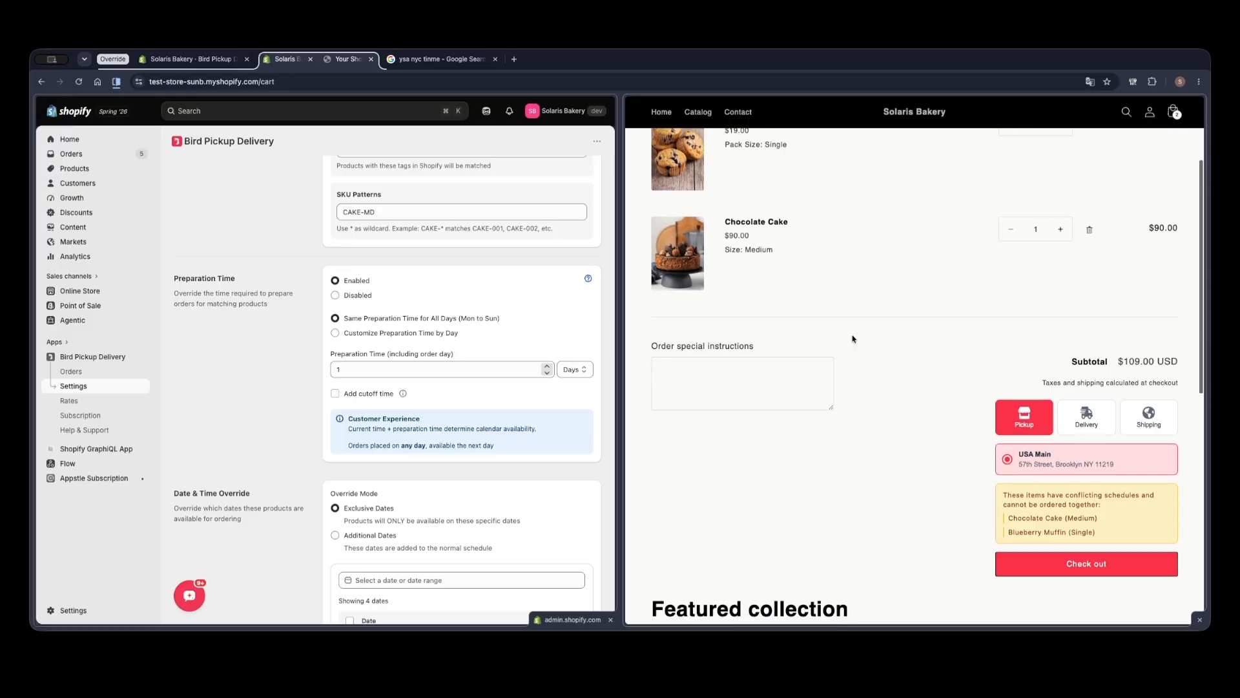
left_click_drag(1101, 520, 960, 482)
left_click(931, 491)
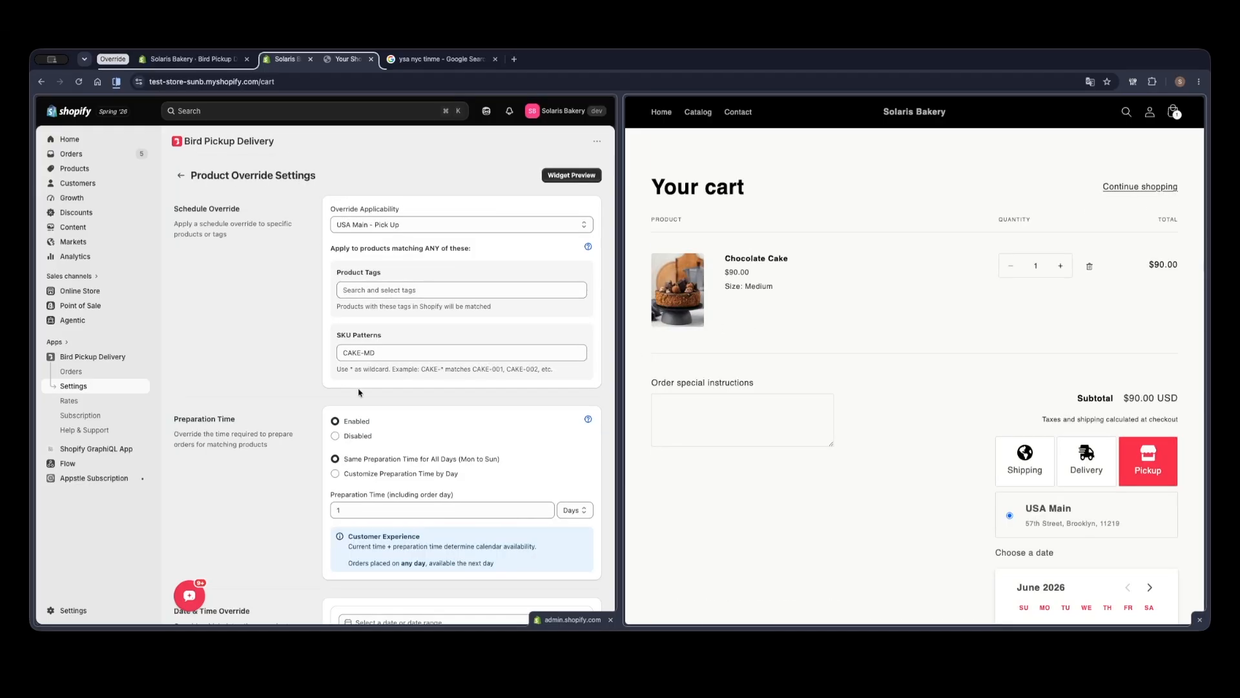
- Review the CAKE-MD override settings alongside the medium Chocolate Cake's June 2026 pickup calendar in the cart
scroll(272, 401, "down", 5)
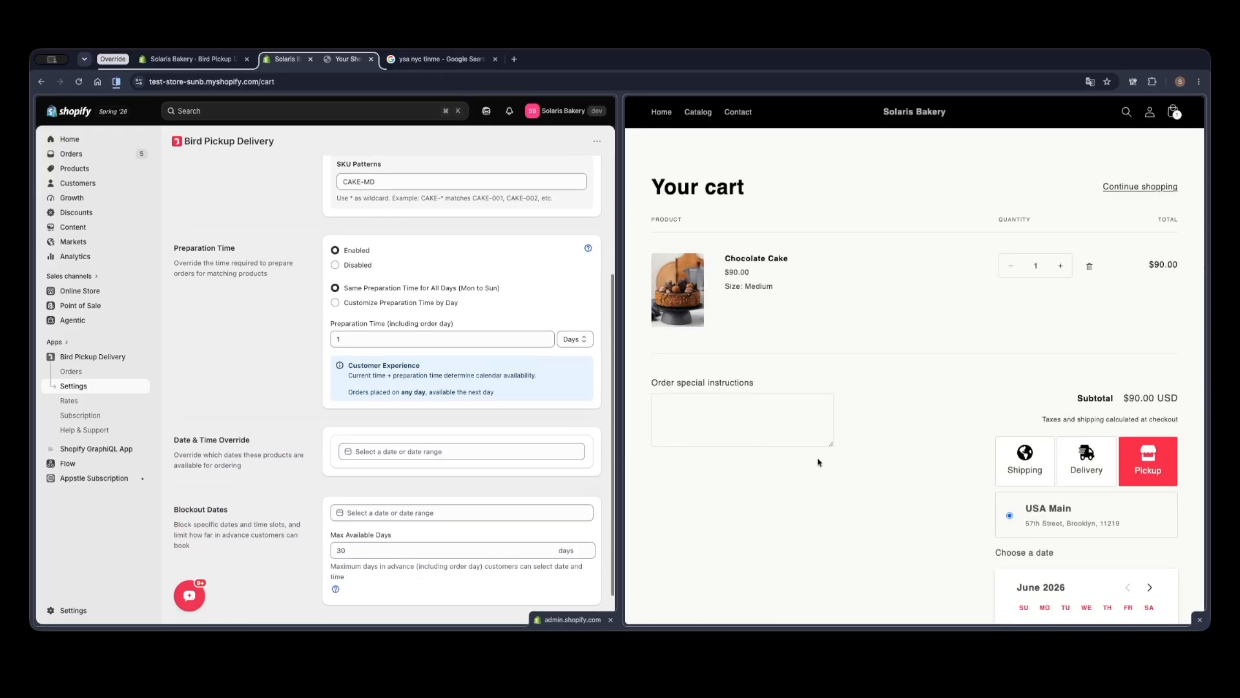
scroll(812, 457, "down", 3)
scroll(813, 457, "down", 2)
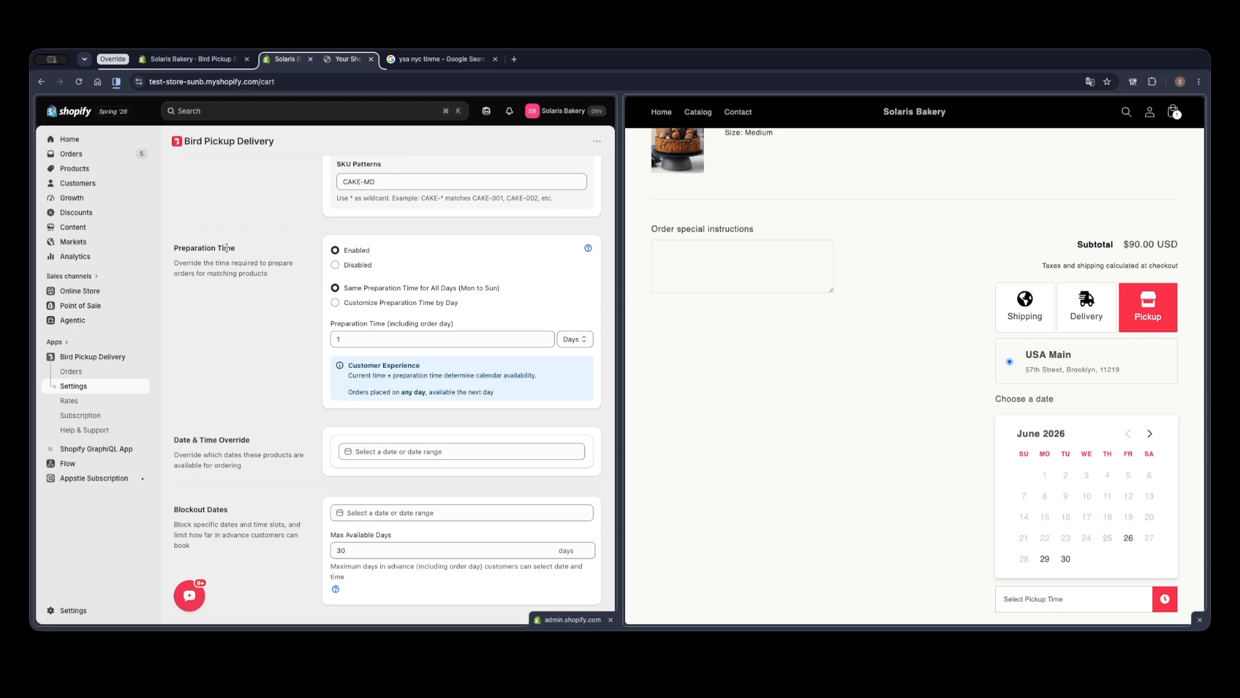
scroll(232, 246, "down", 1)
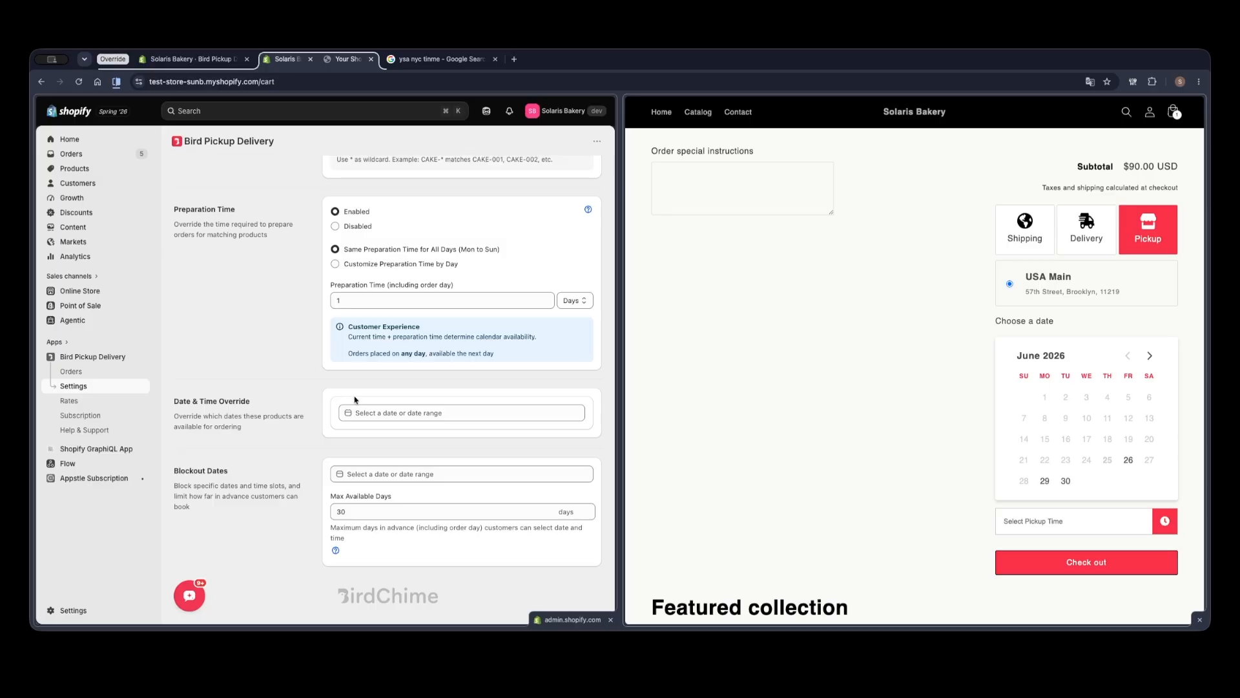
- Look through the date pickers for the date override and blockout dates, advancing the blockout calendar one month
left_click(411, 413)
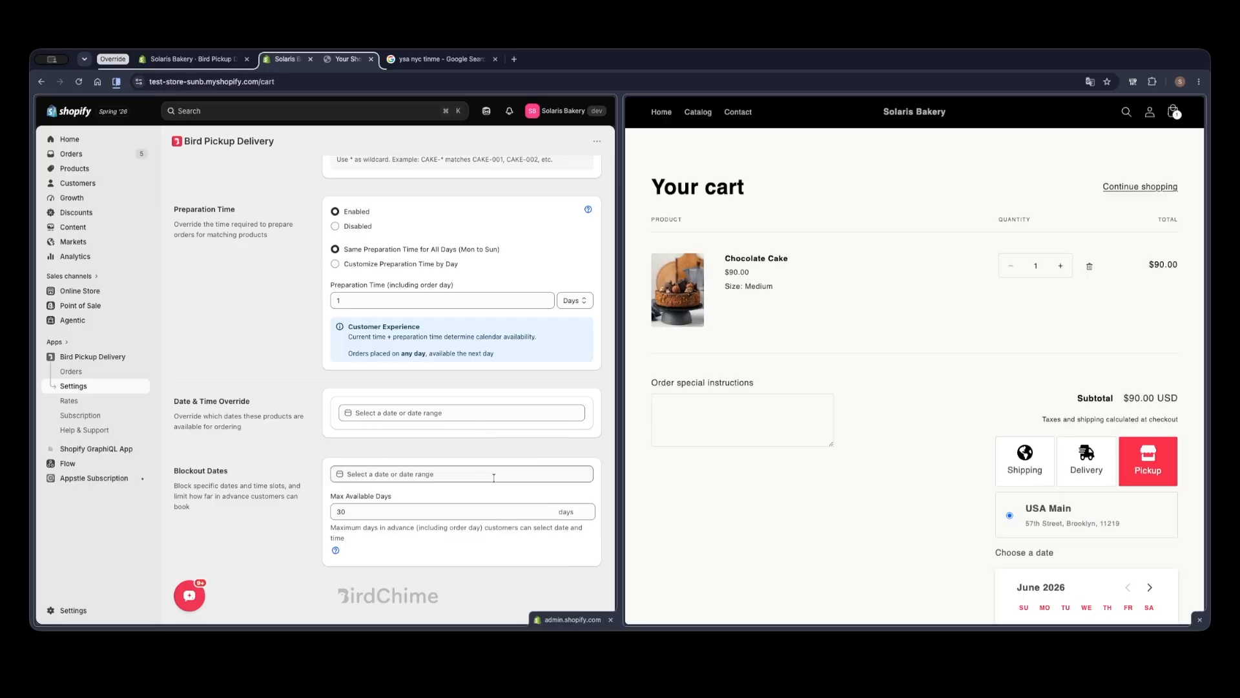
left_click(447, 473)
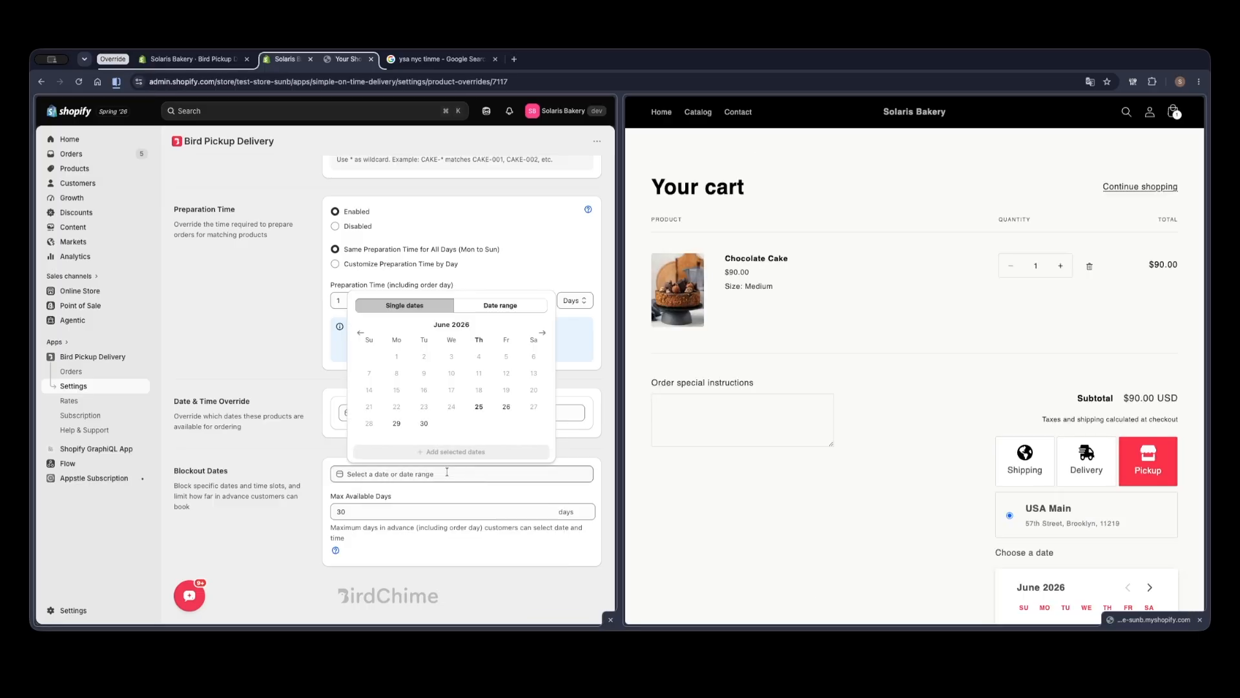
left_click(542, 333)
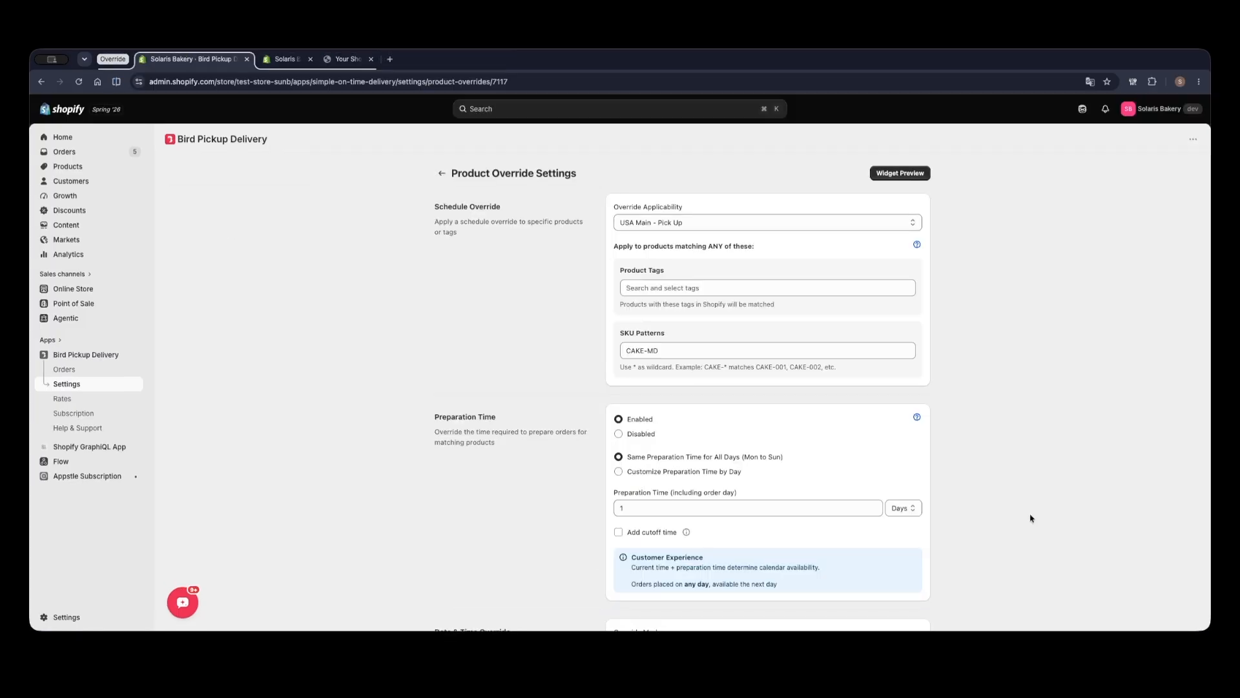
- Preview the override's pickup widget, inspect its option for changing the current date and time, and close the preview
left_click(900, 172)
left_click(735, 282)
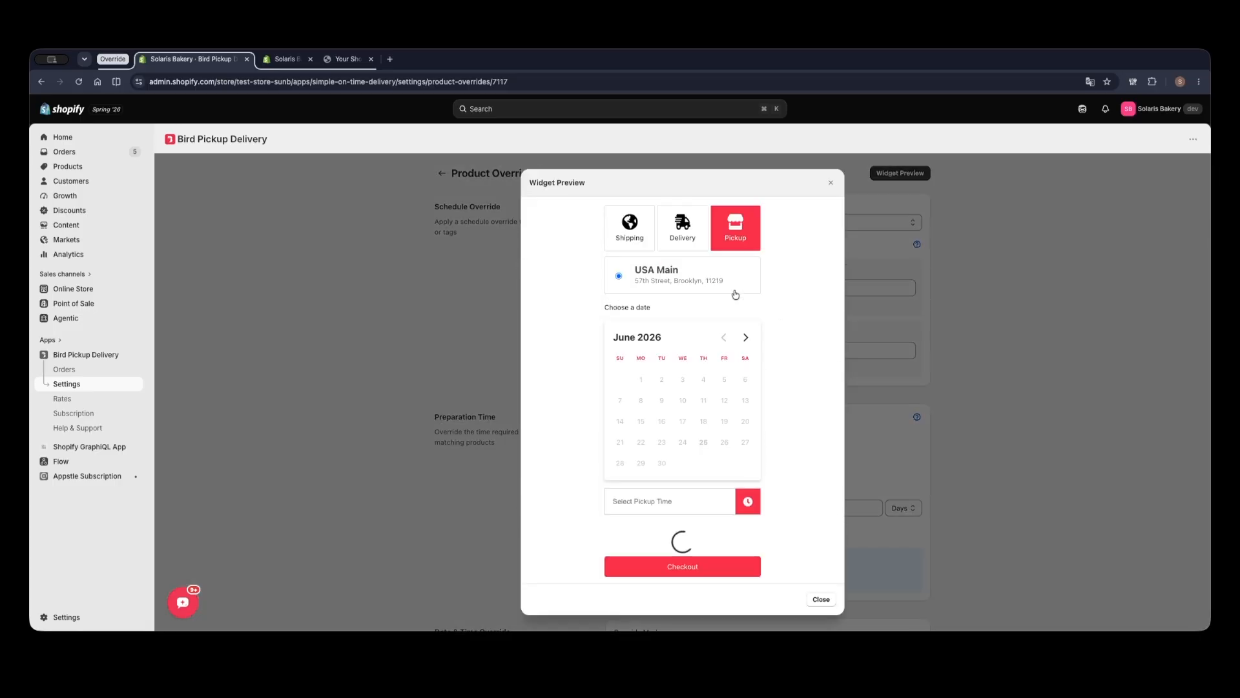
scroll(684, 539, "down", 3)
left_click(740, 521)
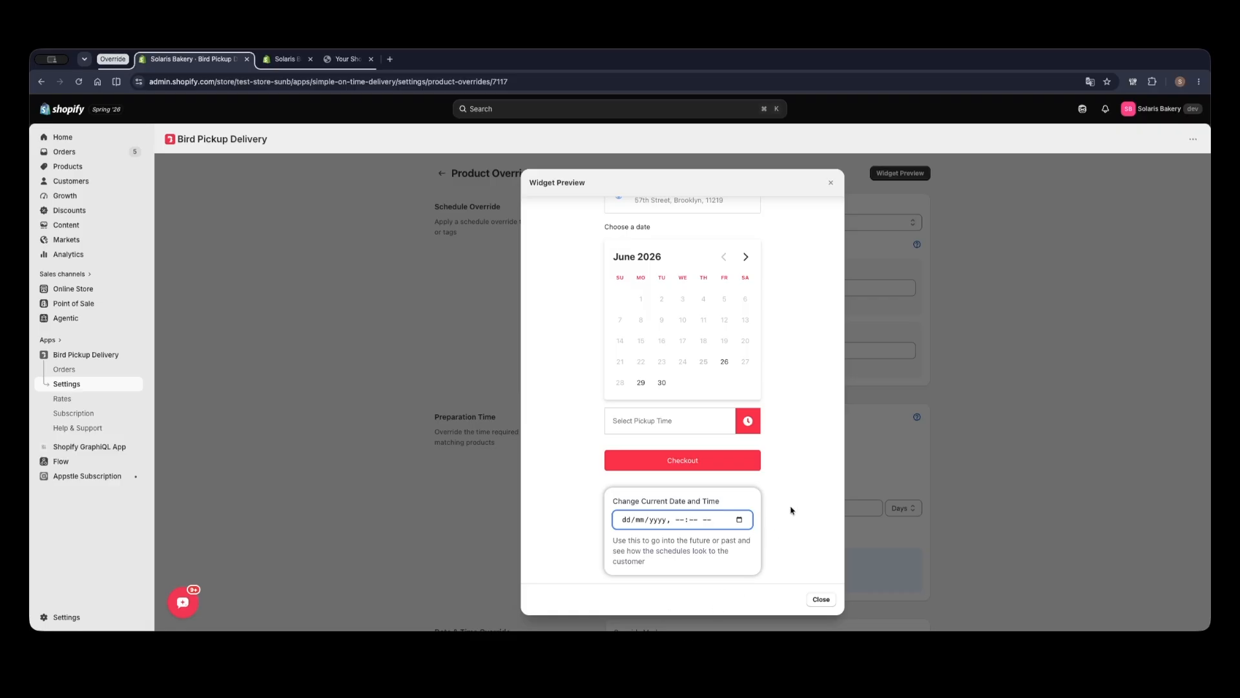
left_click(1113, 432)
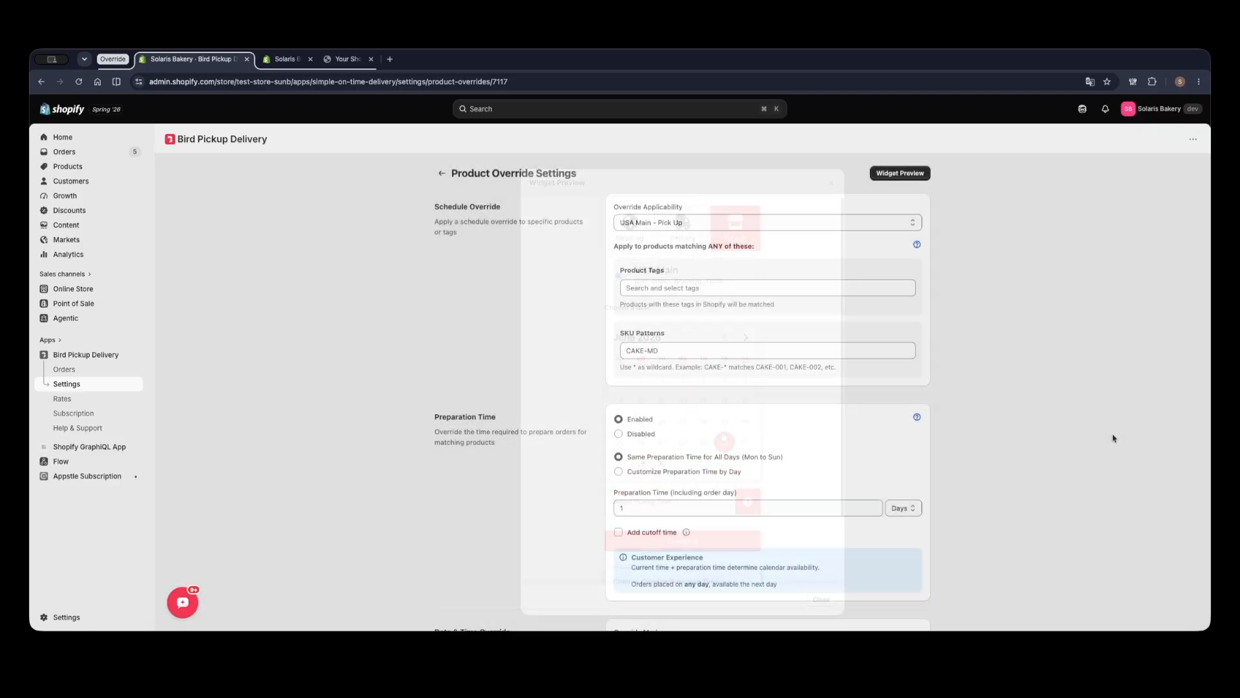